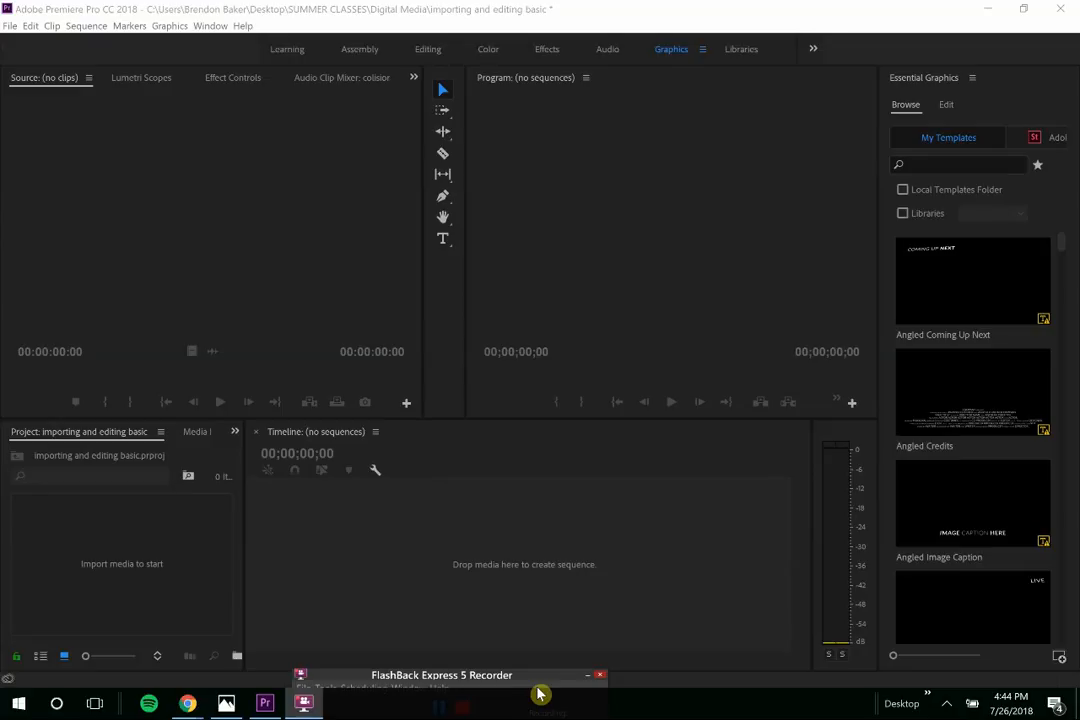
# - Import 'colision at home' and 'good, short clip' from the kickball folder into the project
pyautogui.click(445, 8)
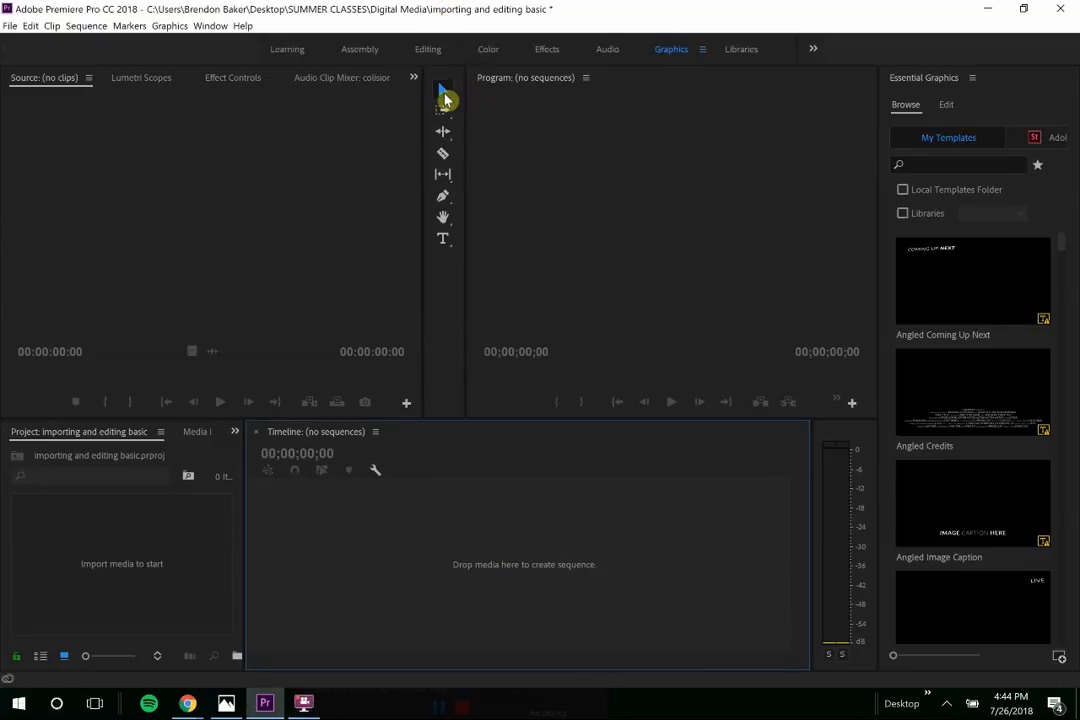
pyautogui.click(6, 28)
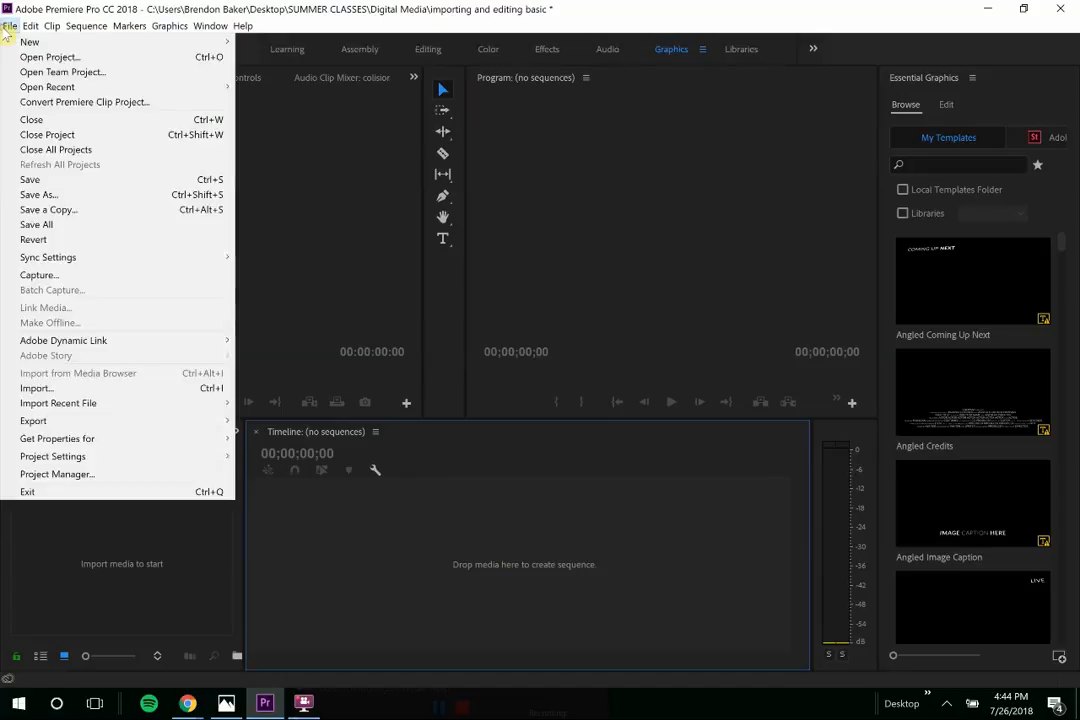
pyautogui.click(89, 388)
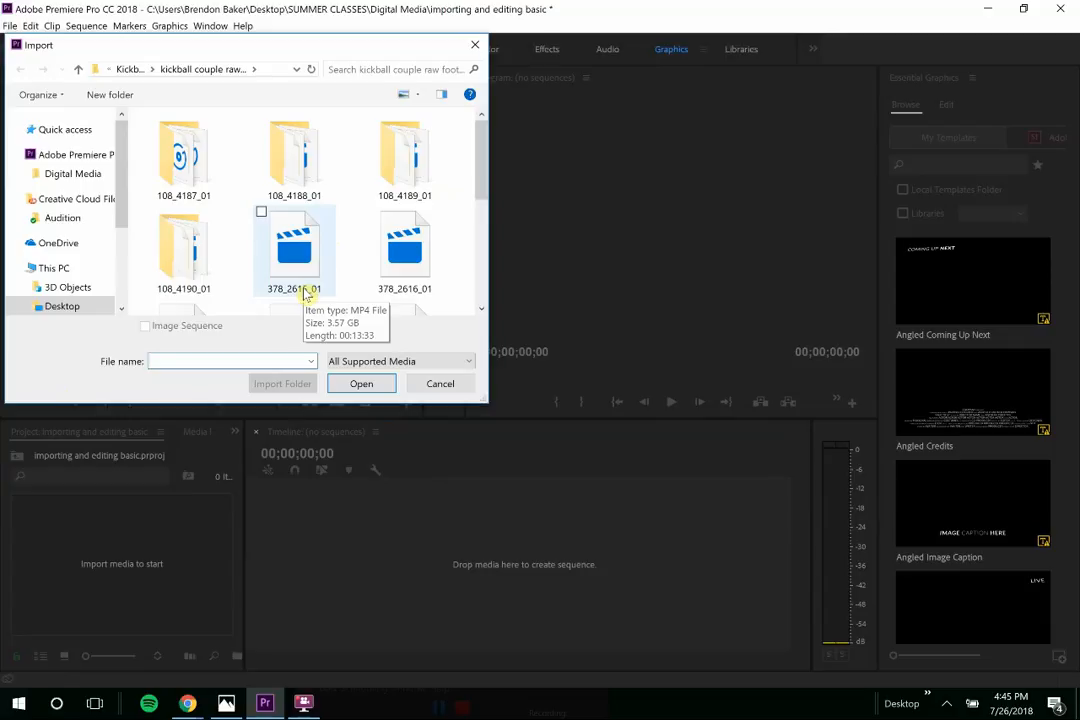
pyautogui.scroll(-2, 237, 229)
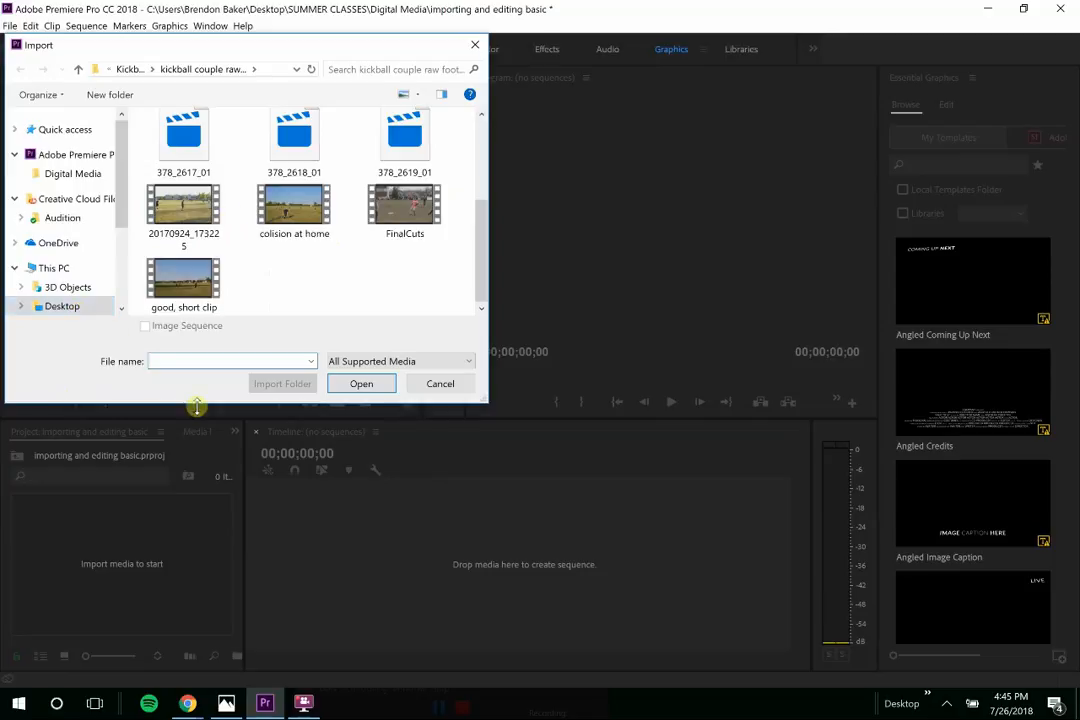
pyautogui.scroll(2, 280, 140)
pyautogui.scroll(-2, 283, 148)
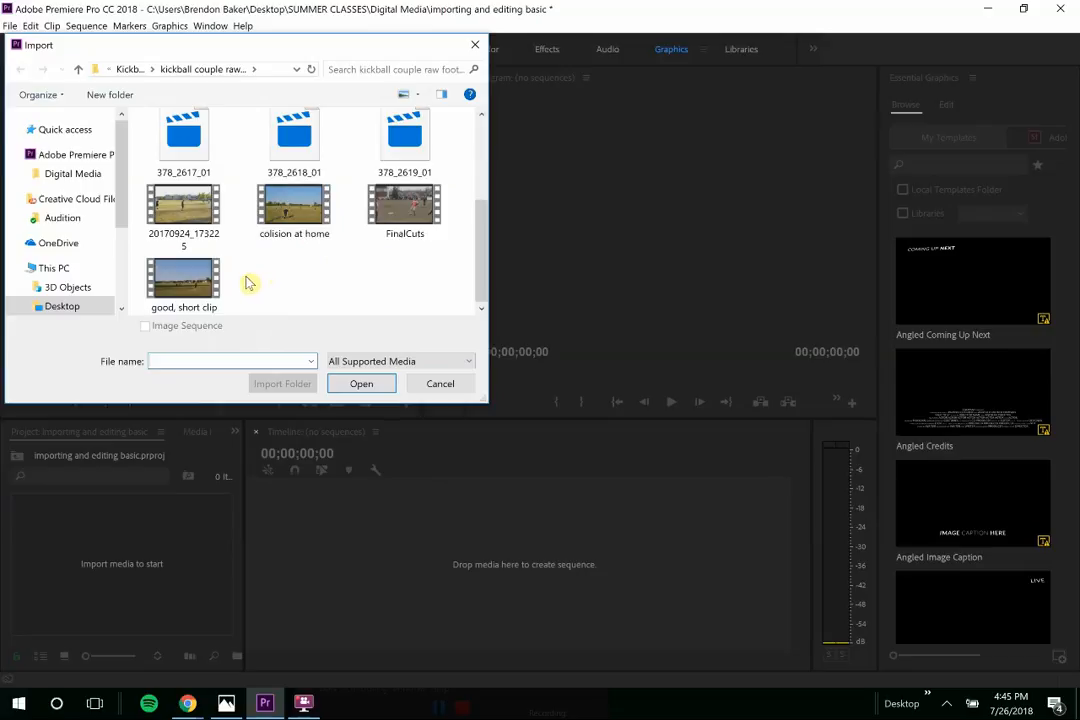
pyautogui.click(201, 286)
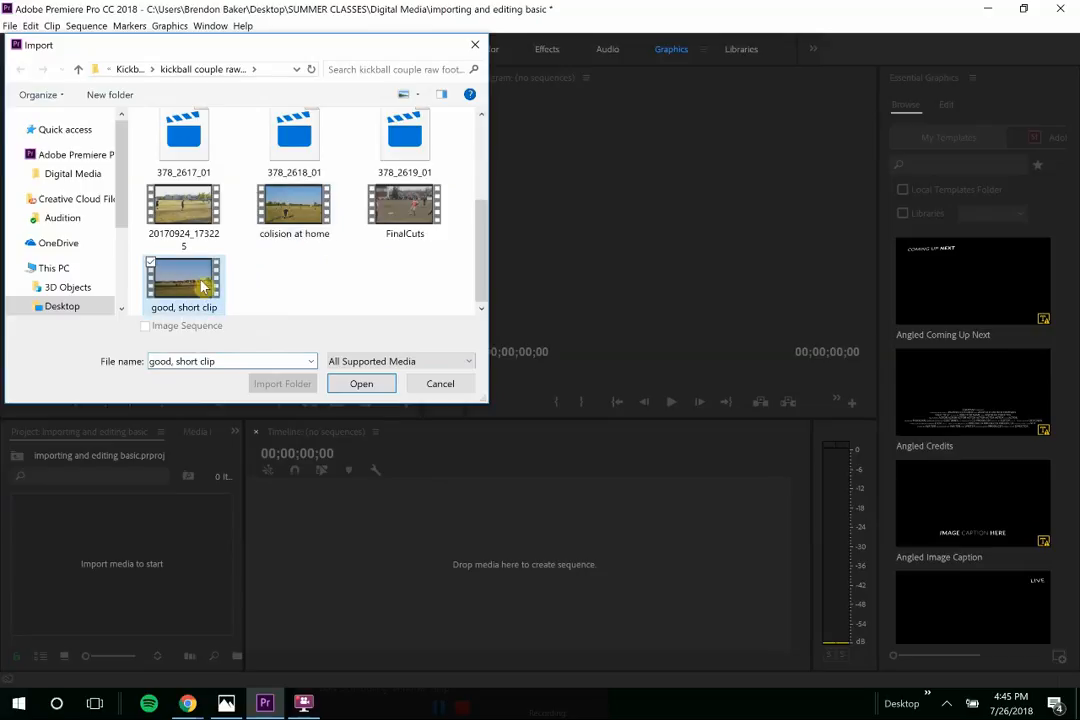
pyautogui.keyDown('ctrl'); pyautogui.click(282, 205); pyautogui.keyUp('ctrl')
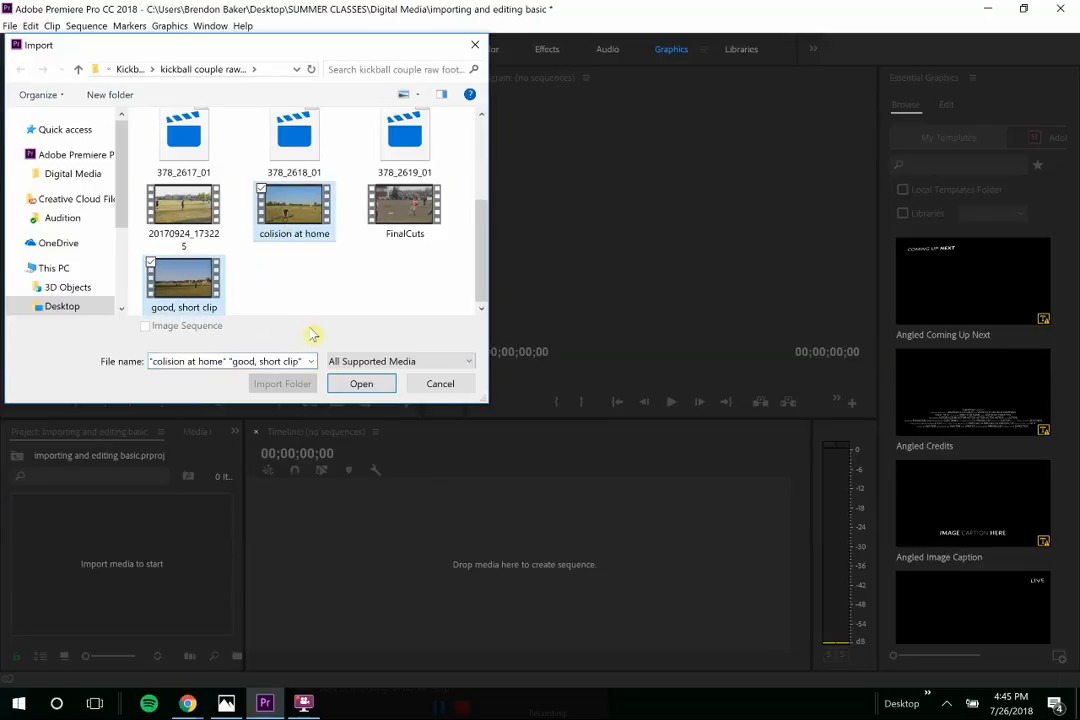
pyautogui.click(357, 386)
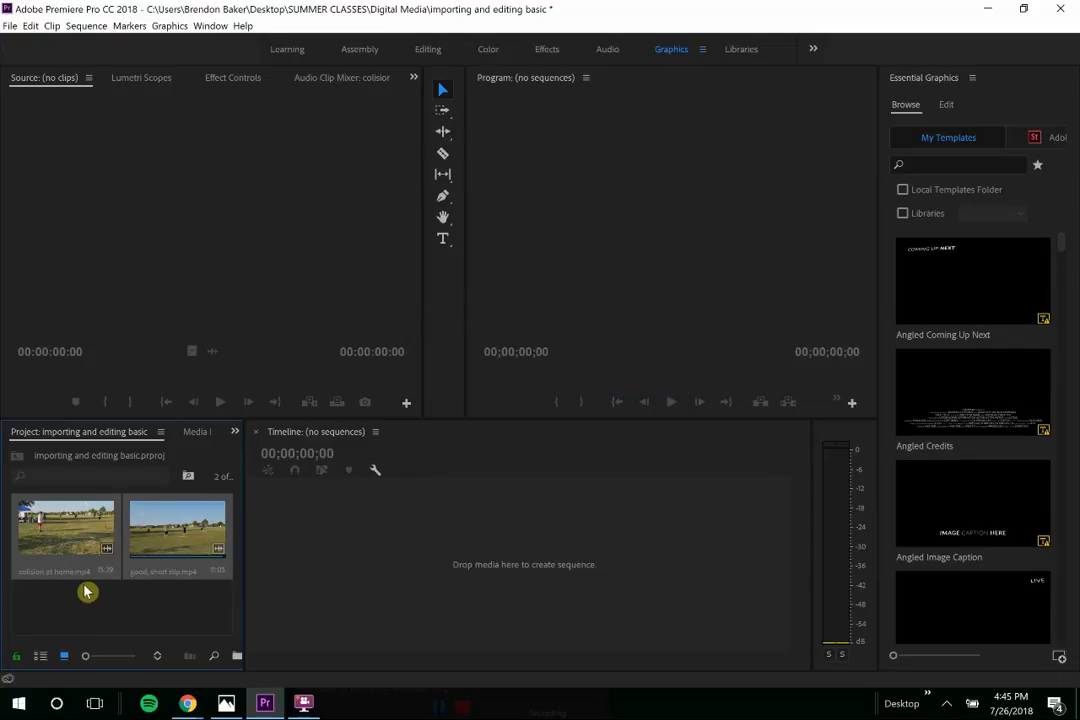
# - Load colision at home into the Source monitor and play through the kick
pyautogui.doubleClick(63, 527)
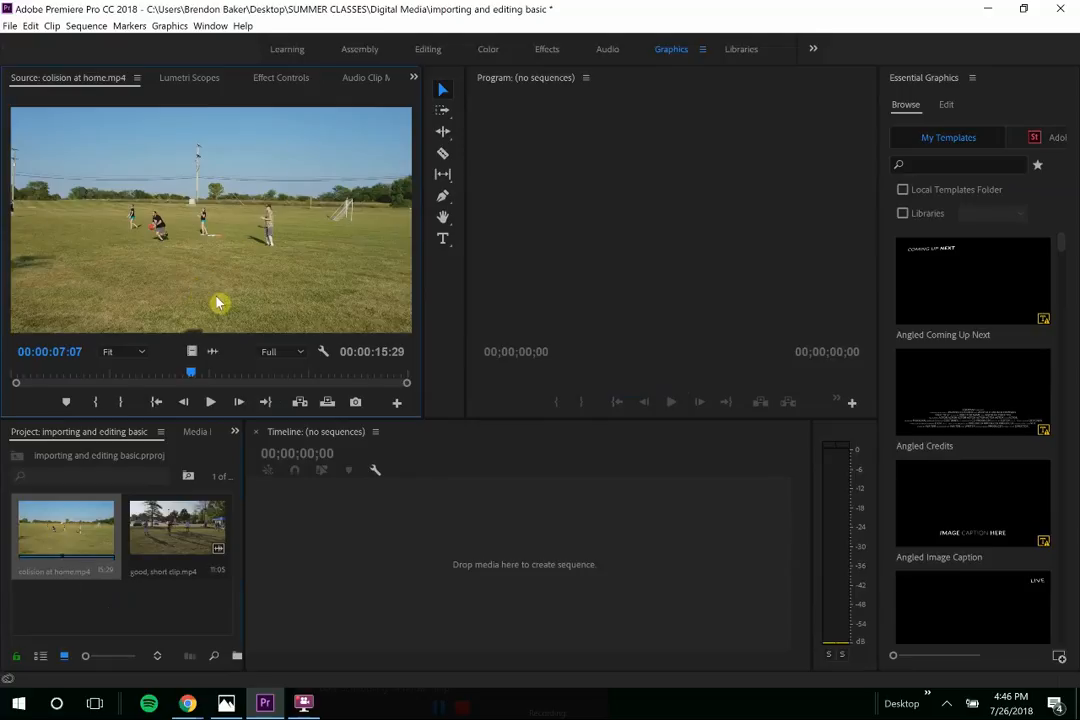
pyautogui.moveTo(189, 376); pyautogui.dragTo(4, 374)
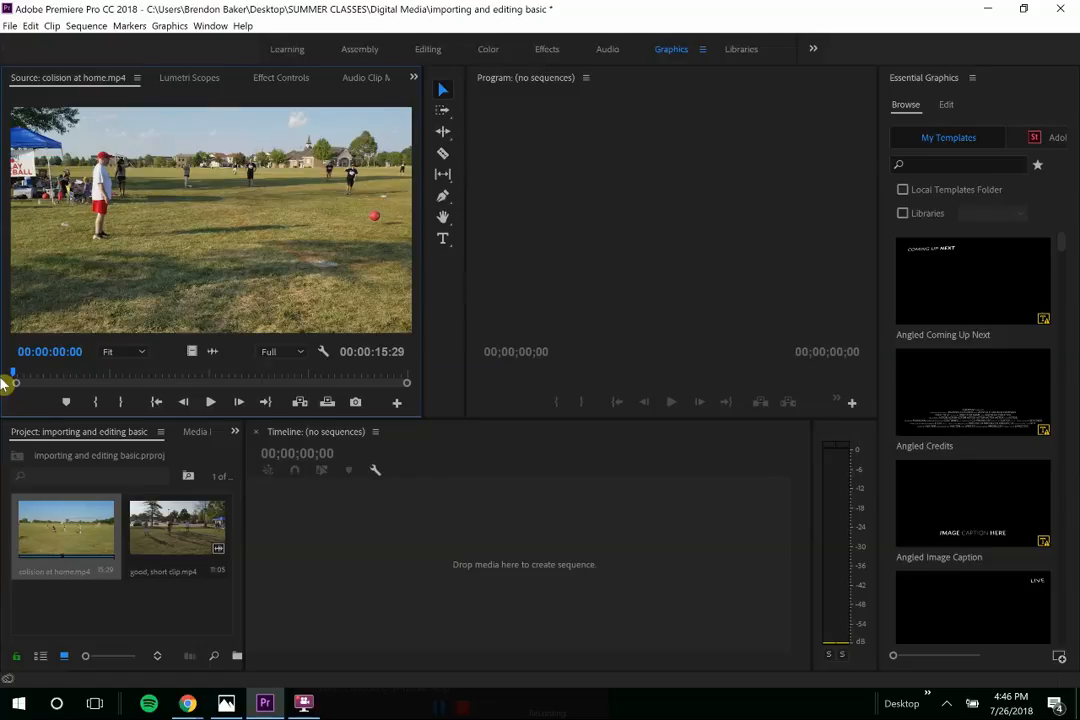
pyautogui.click(210, 403)
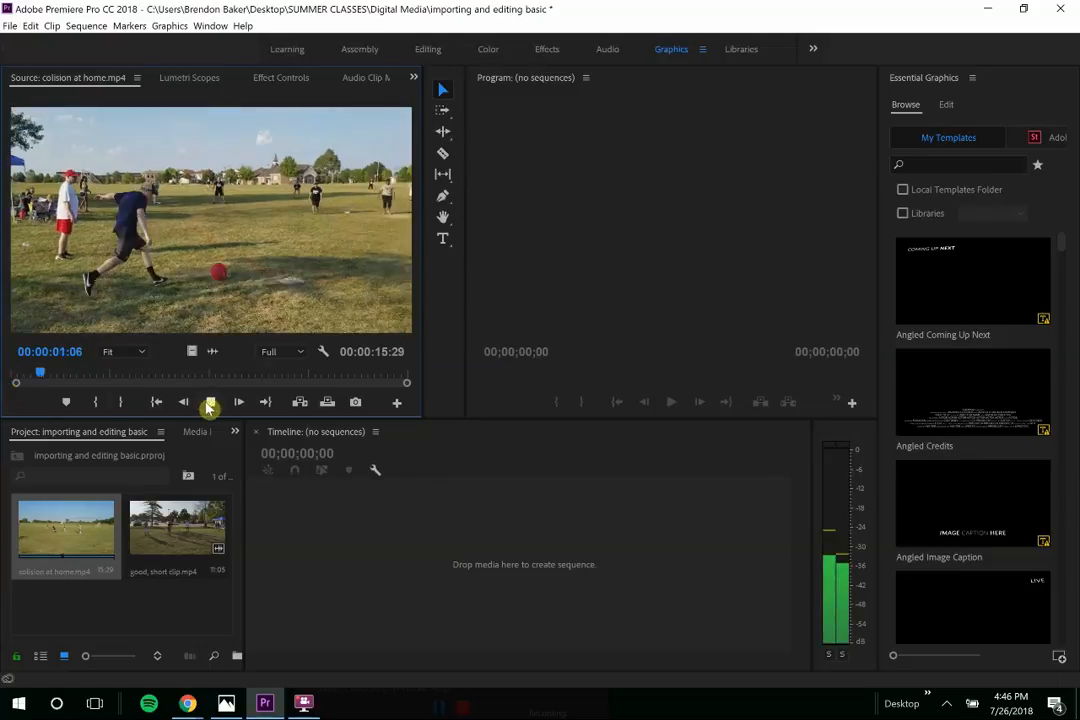
pyautogui.click(207, 403)
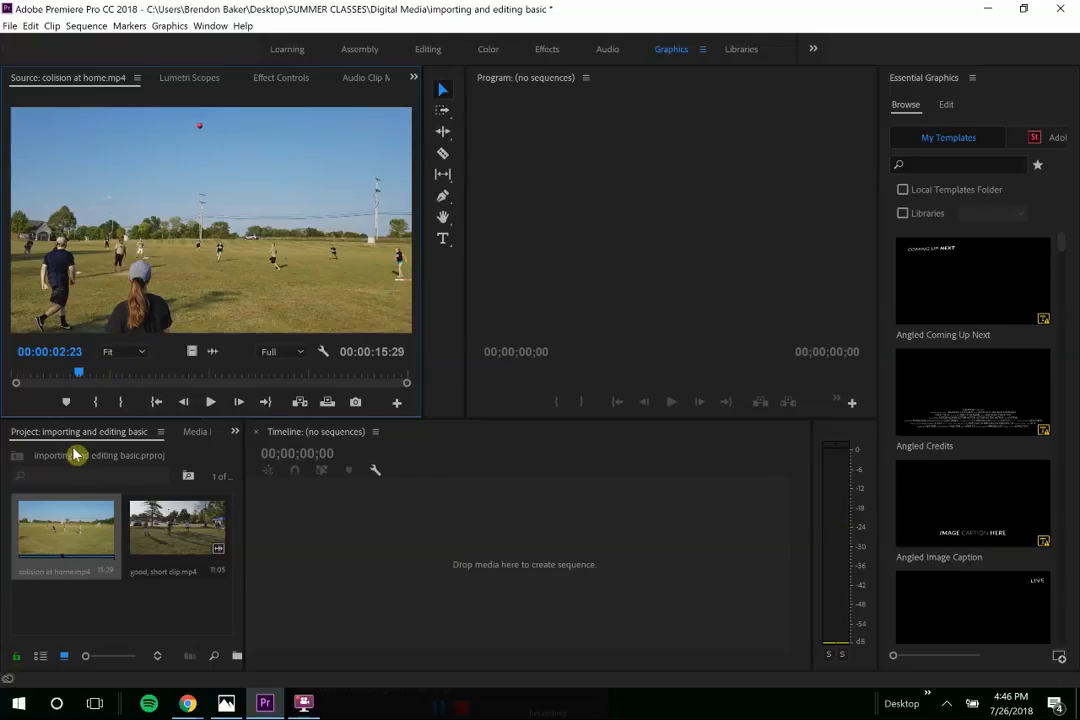
pyautogui.moveTo(85, 376); pyautogui.dragTo(3, 378)
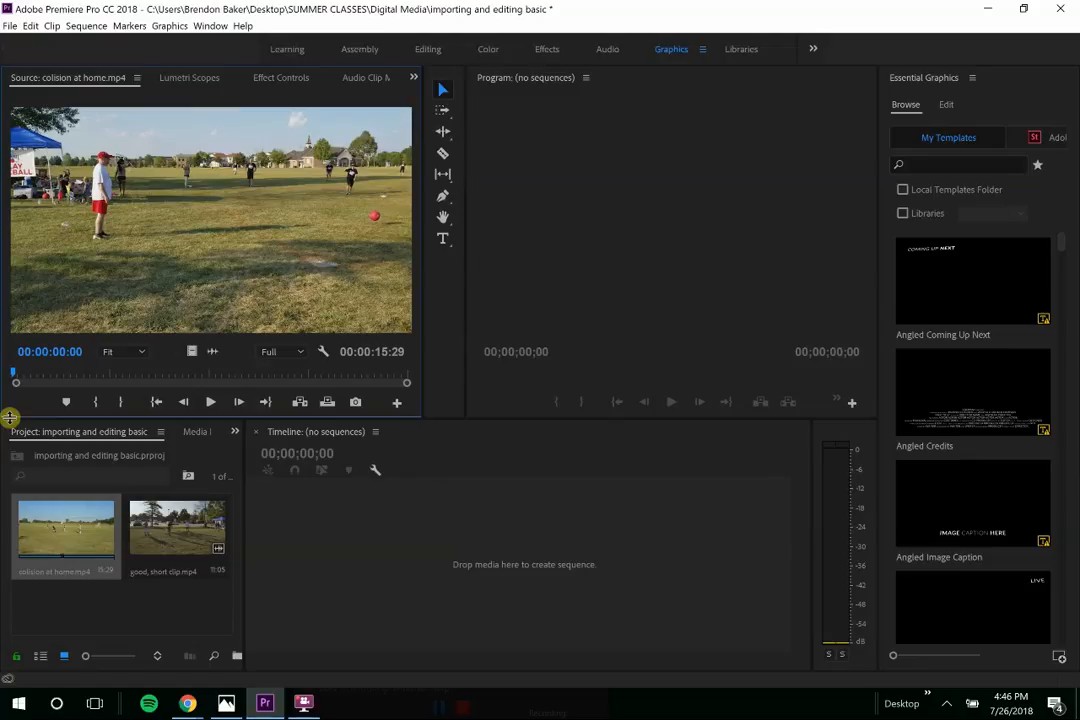
# - Mark the in point at 00:00:00:00 and the out point at 00:00:02:17
pyautogui.press('i')
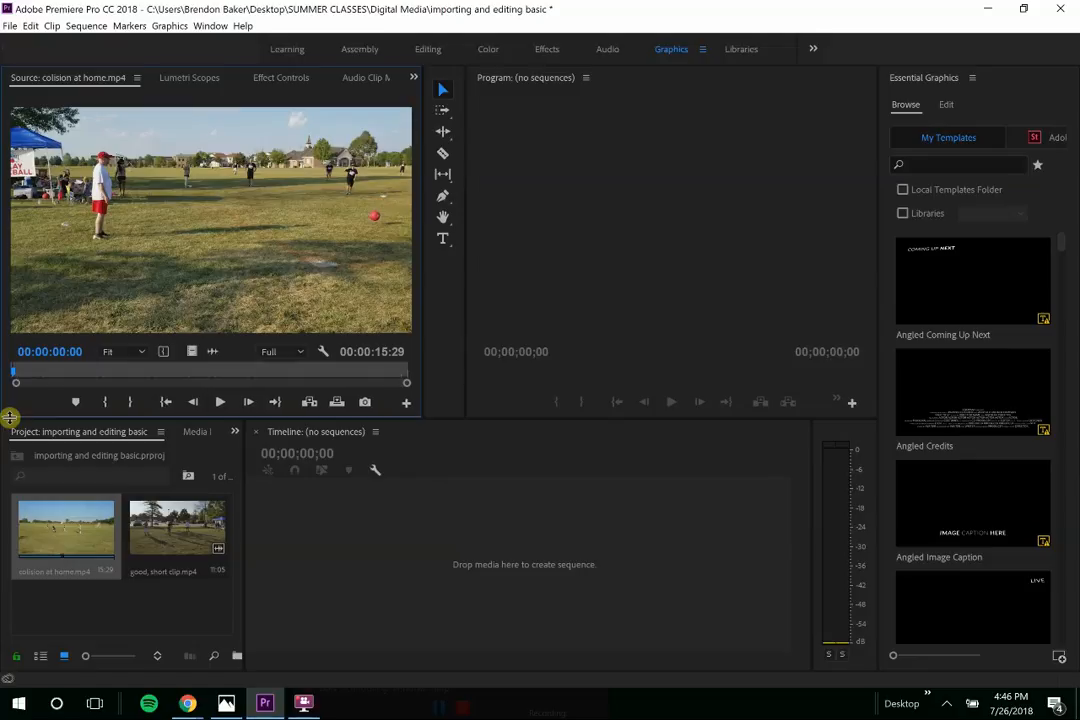
pyautogui.press('space')
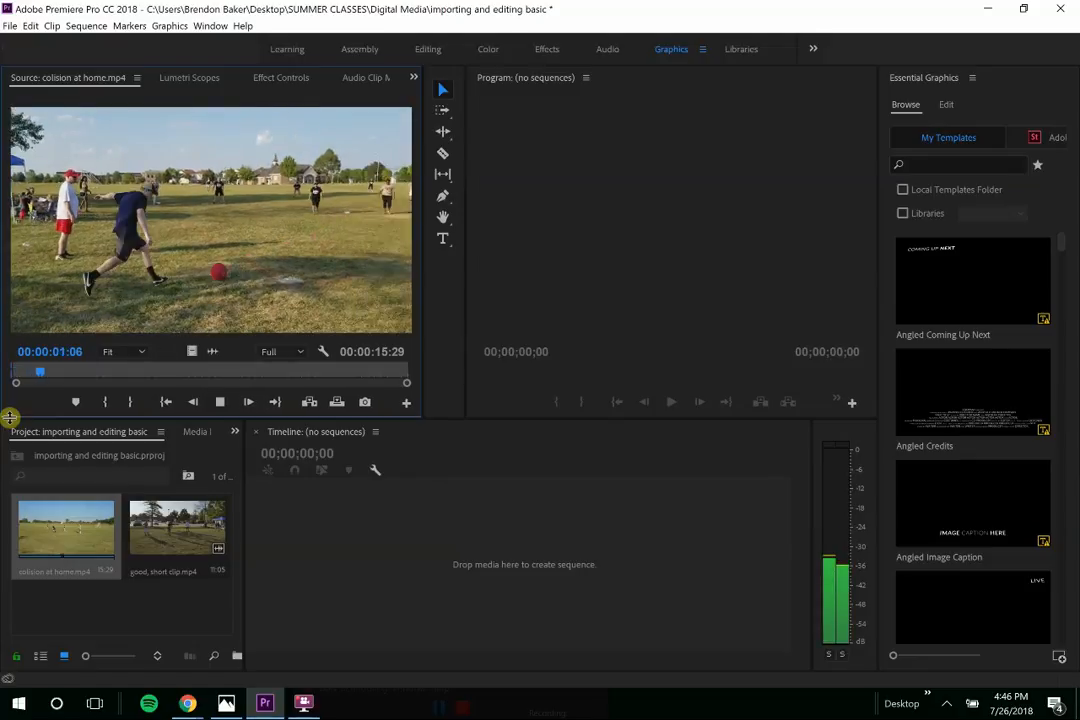
pyautogui.press('space')
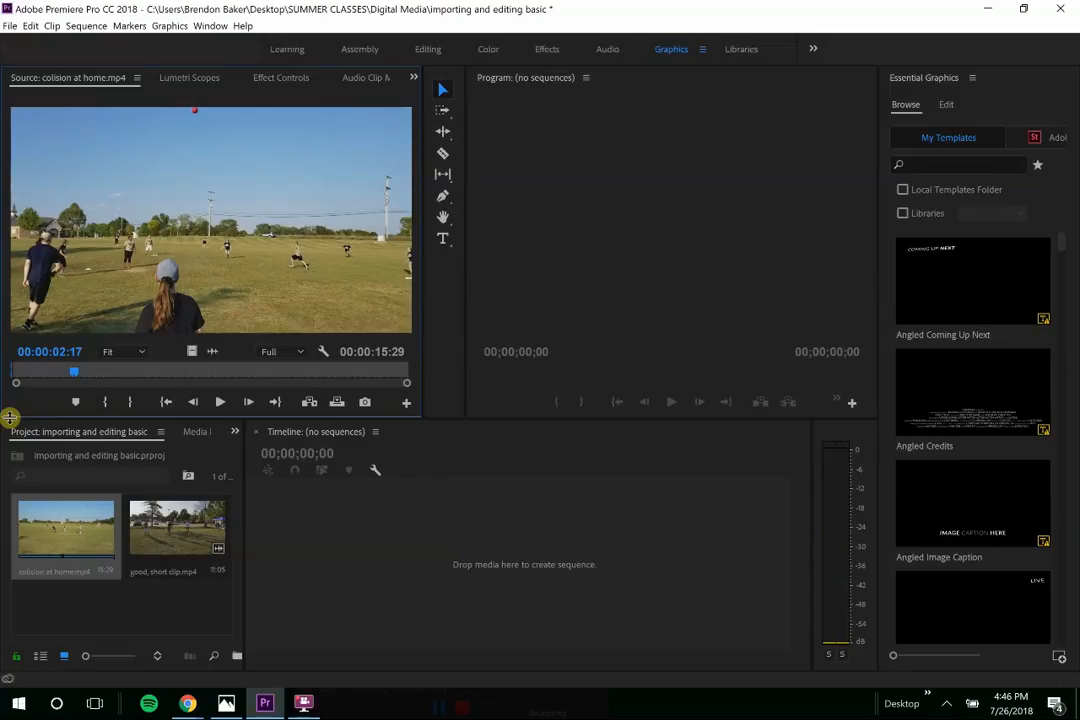
pyautogui.press('o')
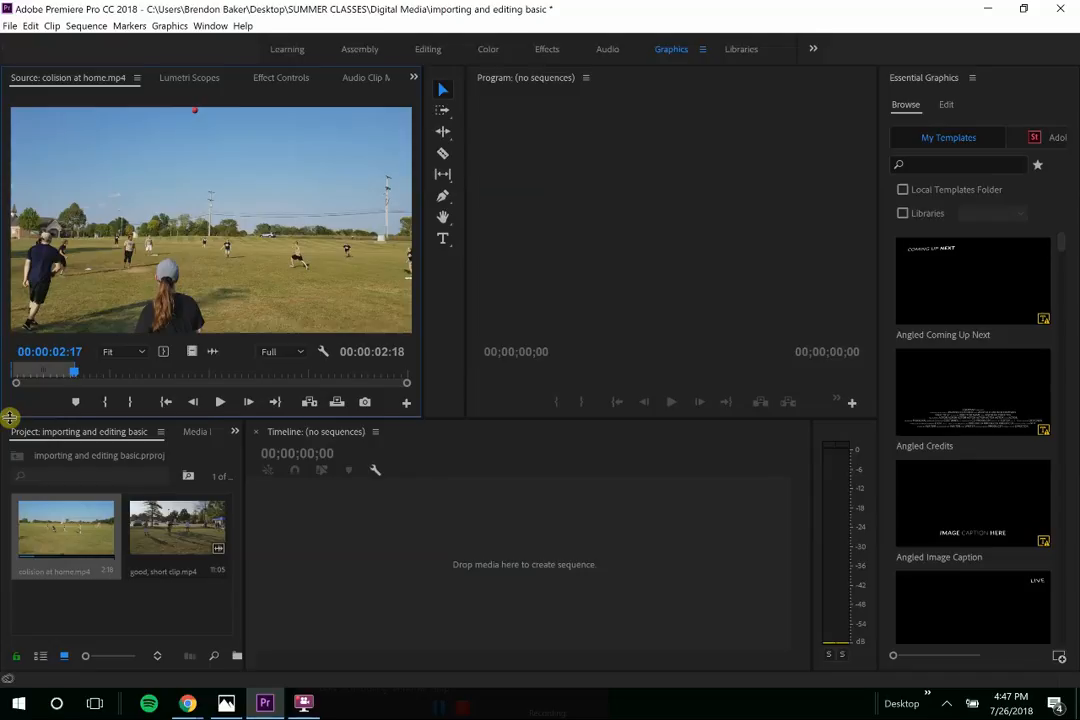
# - Create a new DV-NTSC Standard 48kHz sequence named 'kickball'
pyautogui.click(610, 552)
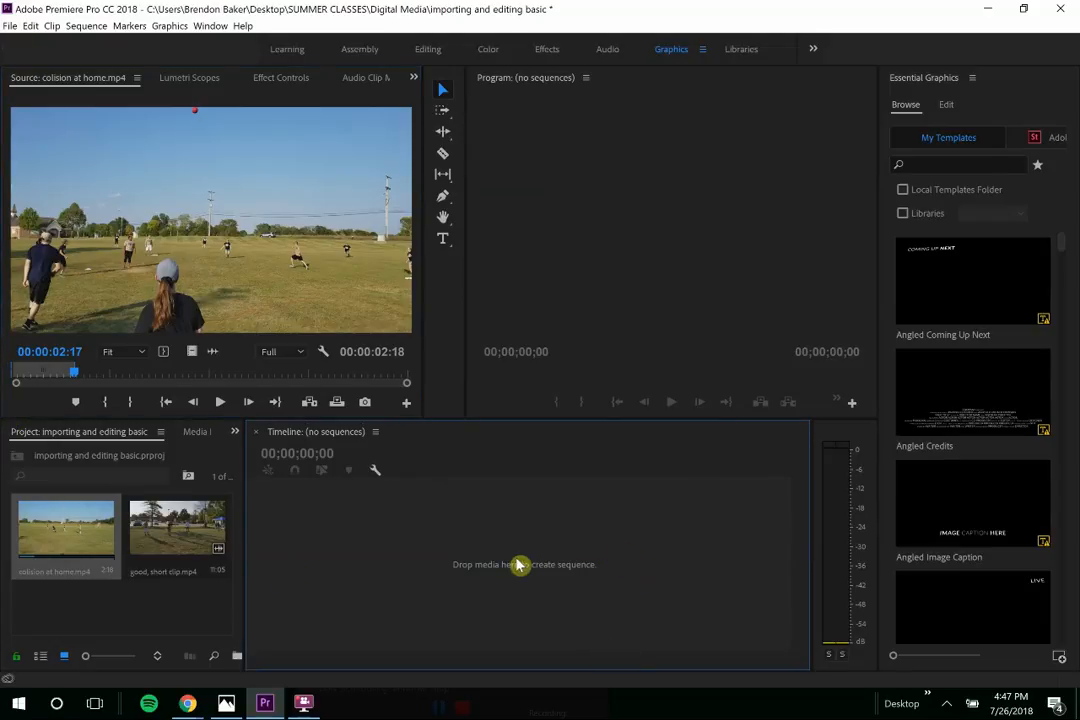
pyautogui.click(8, 25)
pyautogui.moveTo(67, 43)
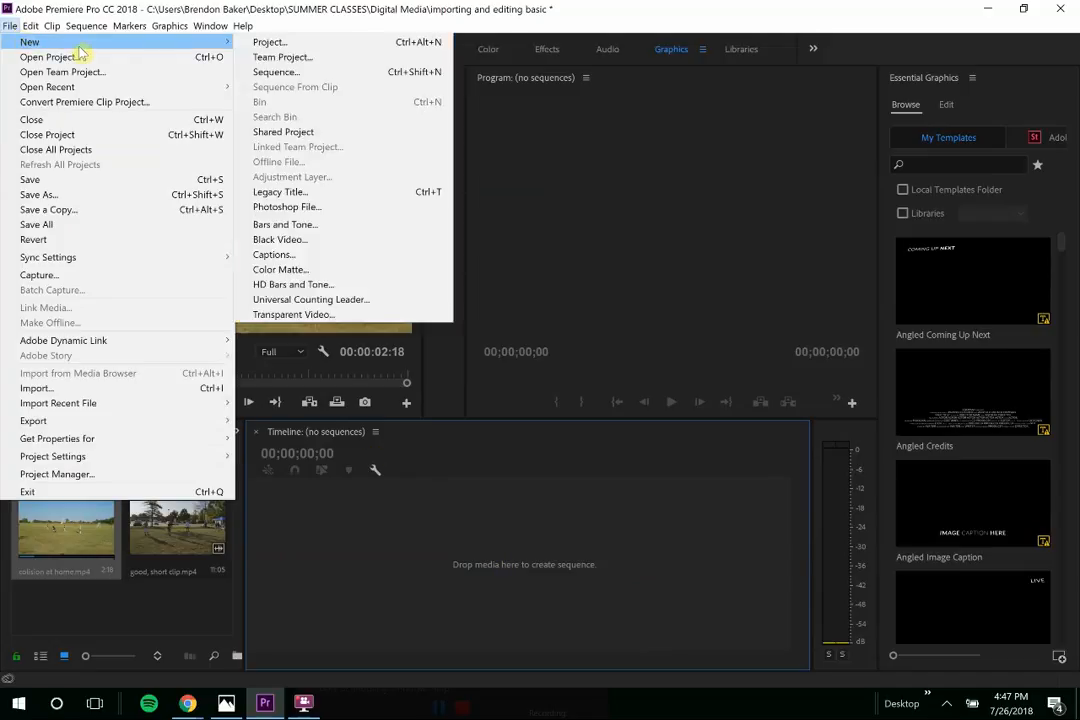
pyautogui.click(273, 76)
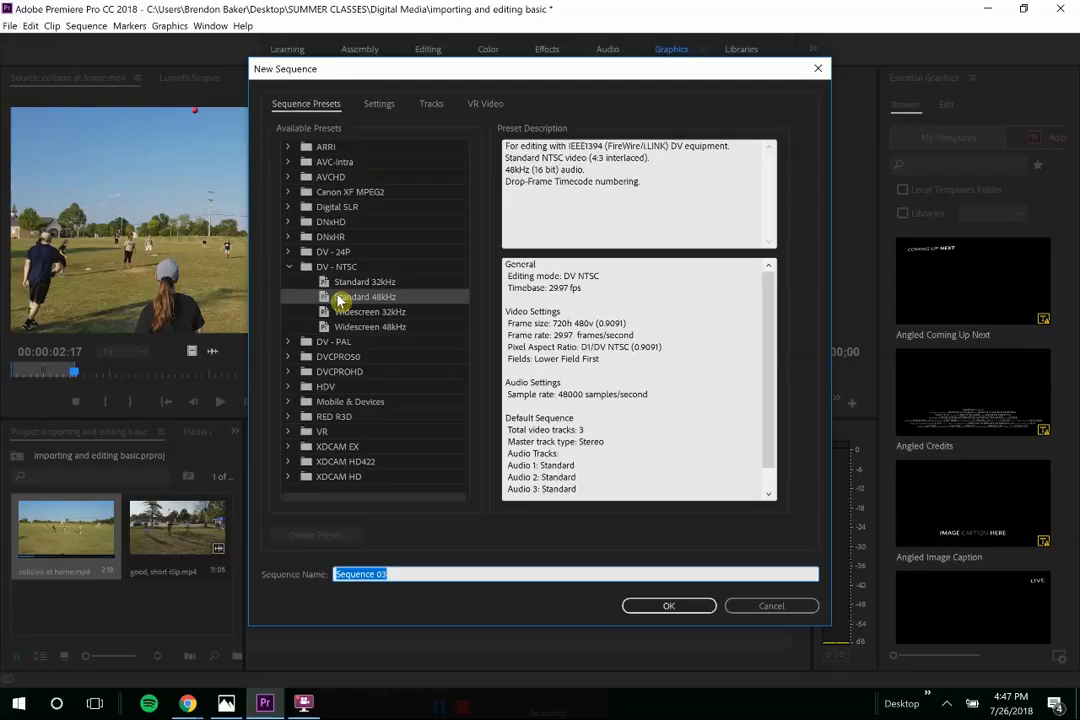
pyautogui.press('BackSpace')
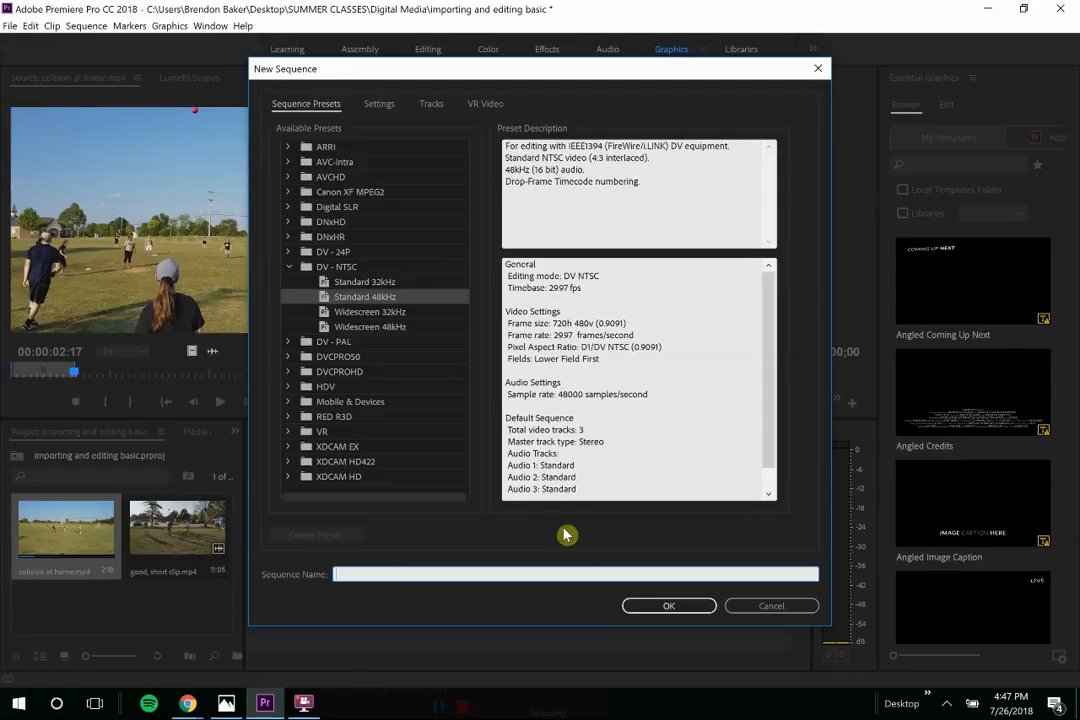
pyautogui.write('kickball')
pyautogui.press('Return')
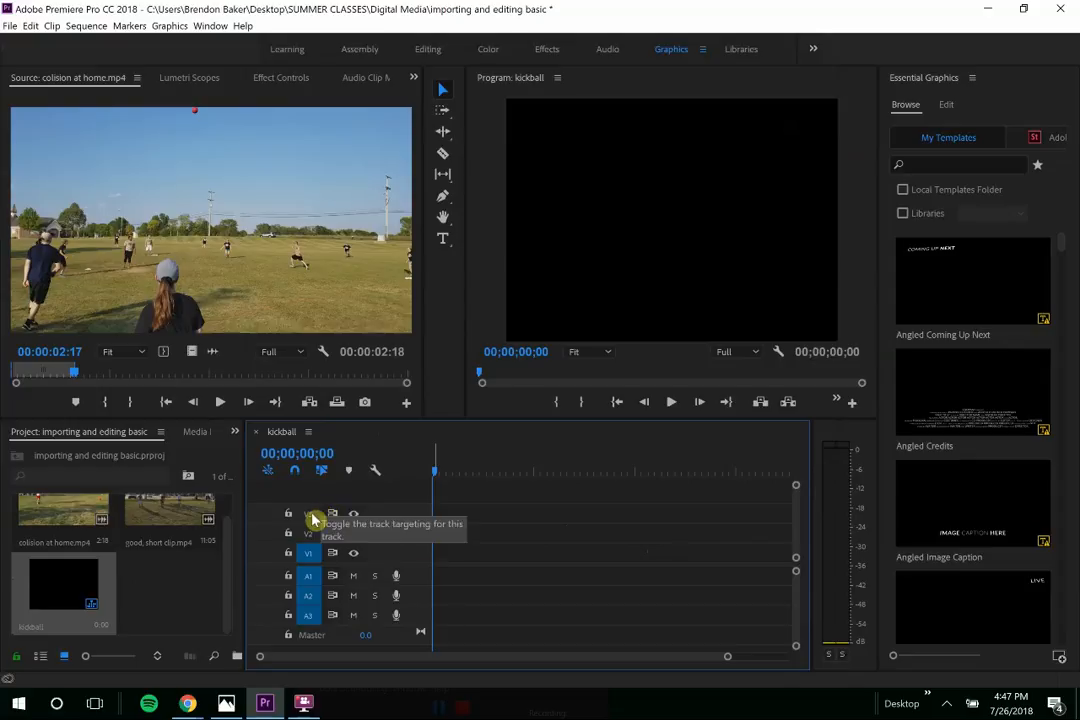
# - Untarget A3 and A1, keep A2 targeted, and unpatch source audio from A1
pyautogui.click(311, 616)
pyautogui.click(311, 597)
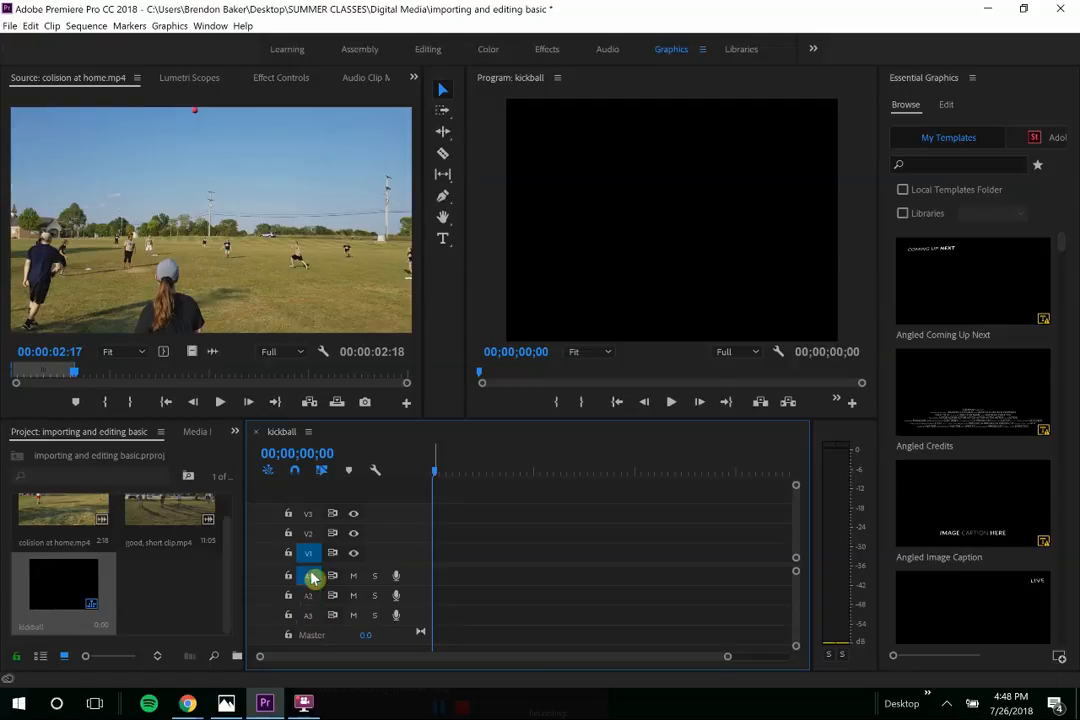
pyautogui.click(311, 577)
pyautogui.click(310, 597)
pyautogui.click(311, 577)
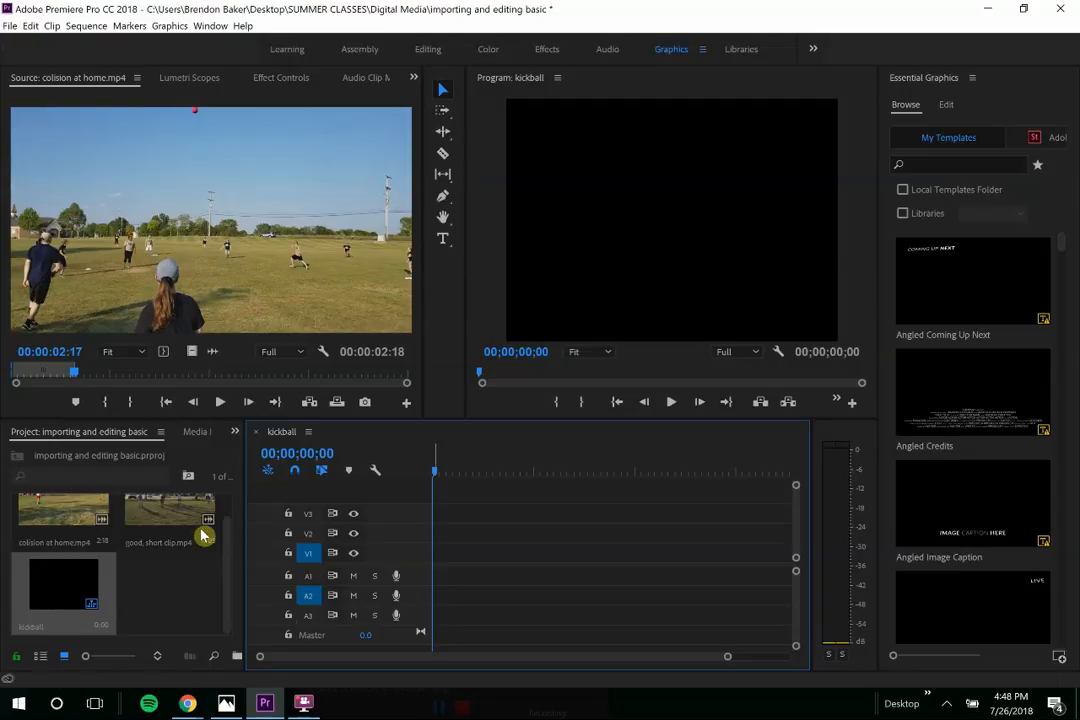
pyautogui.moveTo(53, 380); pyautogui.dragTo(32, 374)
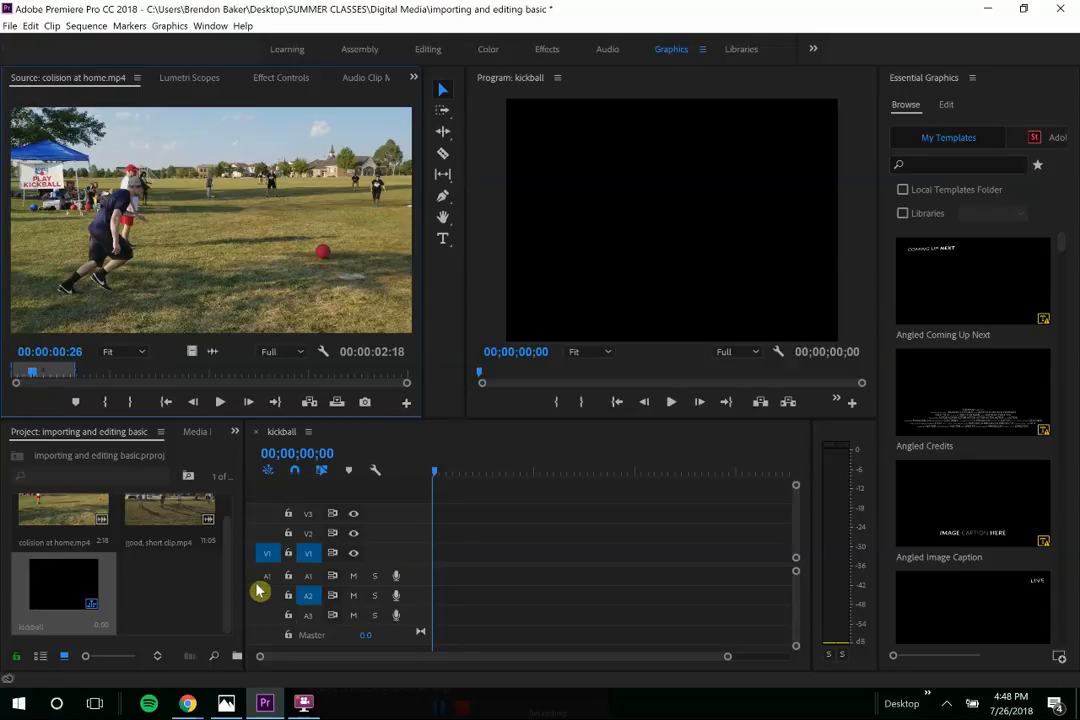
# - Overwrite the trimmed collision clip onto V1 of kickball and turn on linked selection
pyautogui.press('.')
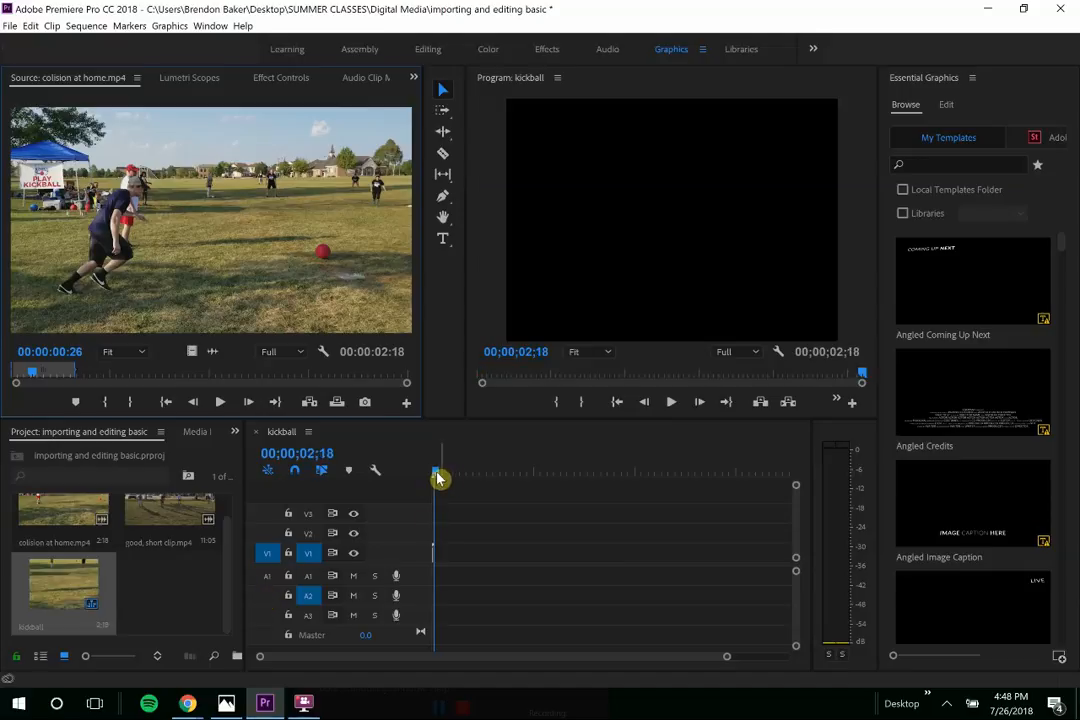
pyautogui.press('Home')
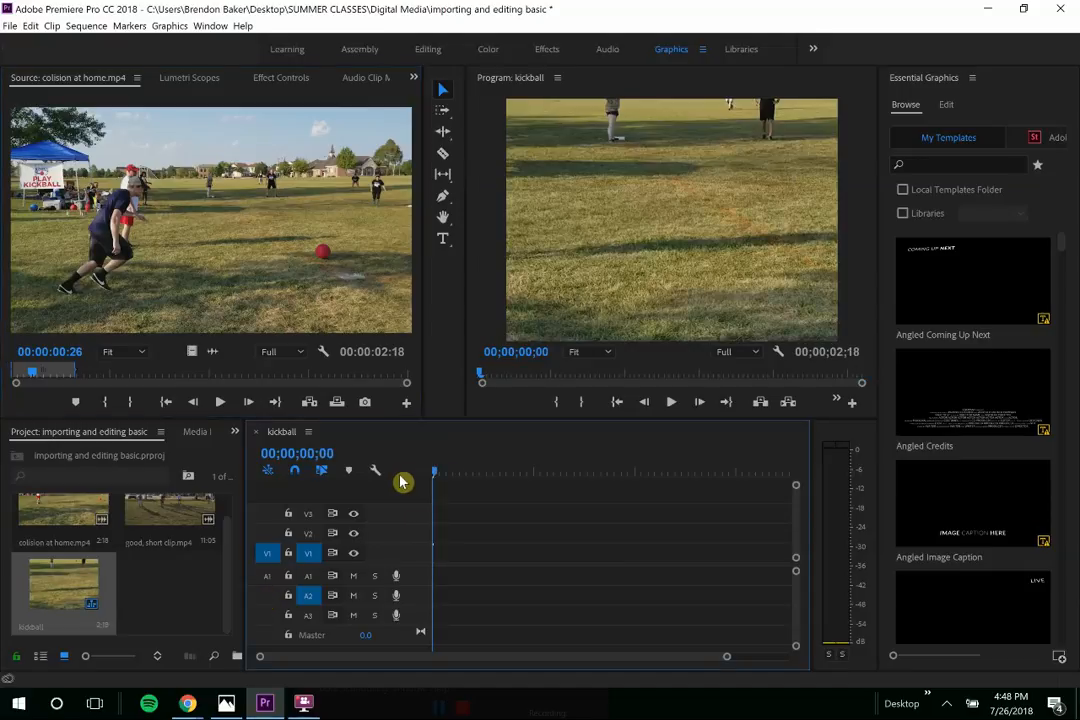
pyautogui.click(321, 469)
# - Play the sequence and park the playhead at 00;00;02;18, one frame past the collision clip
pyautogui.press('=')
pyautogui.press('=')
pyautogui.press('=')
pyautogui.press('=')
pyautogui.press('=')
pyautogui.press('=')
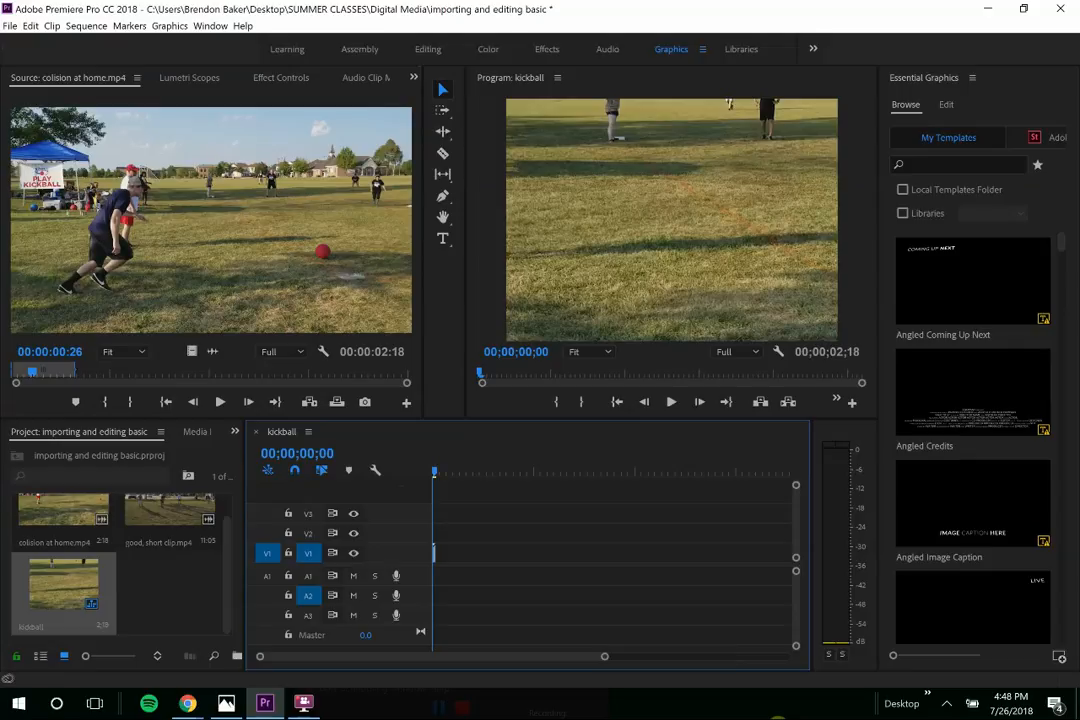
pyautogui.press('=')
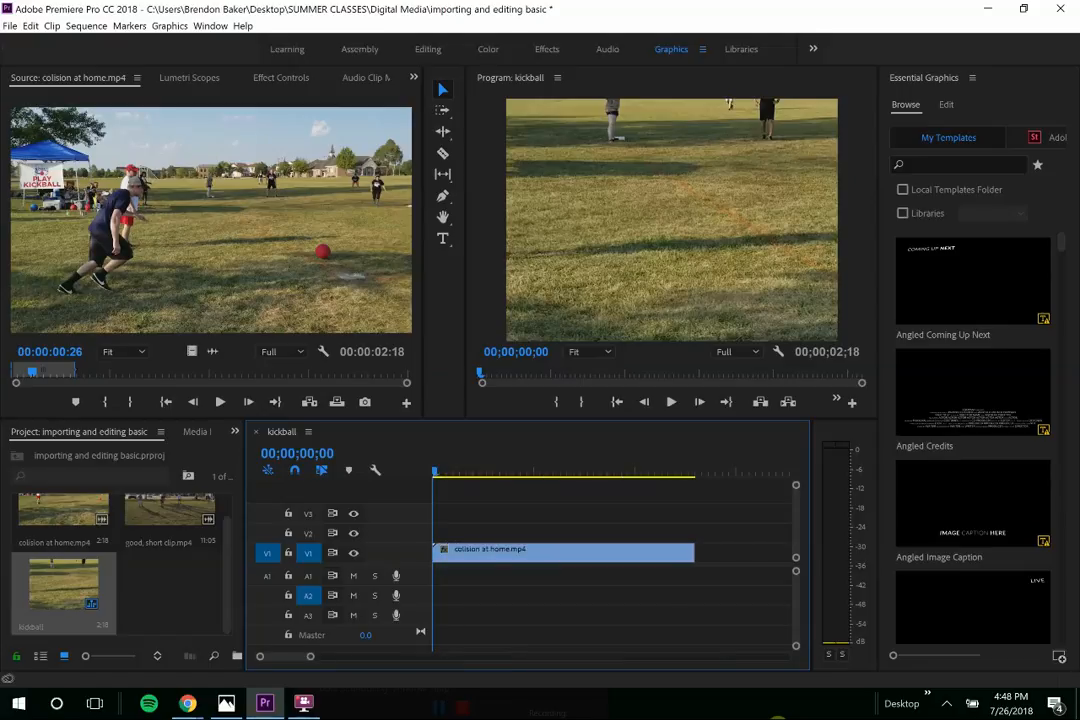
pyautogui.press('=')
pyautogui.press('=')
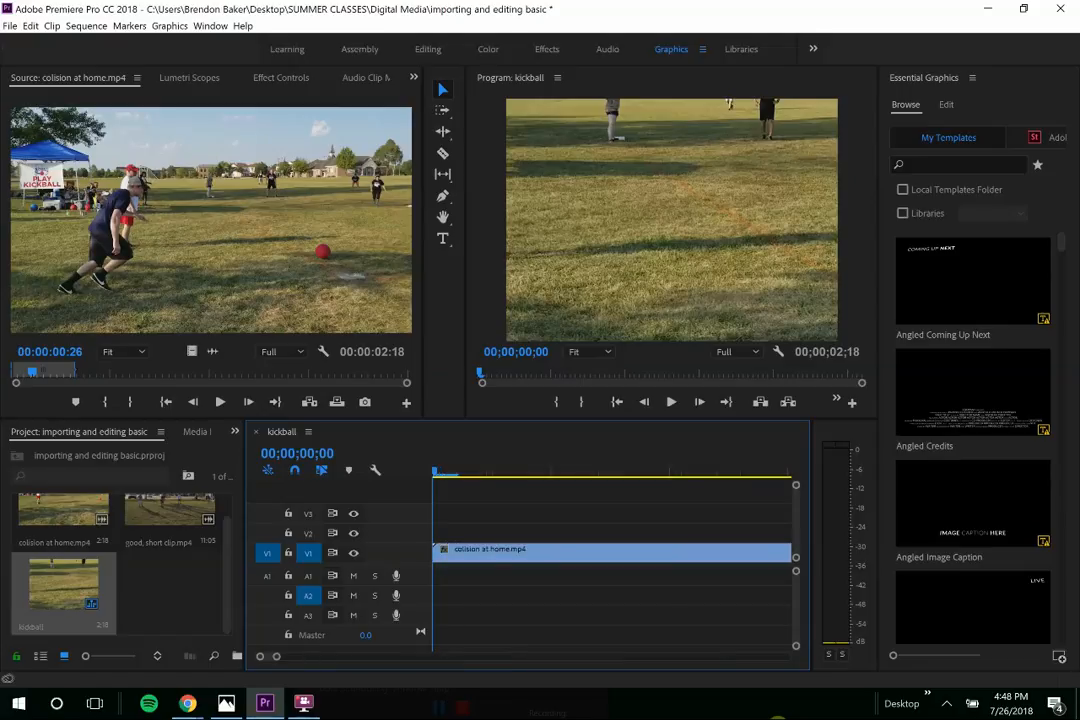
pyautogui.press('space')
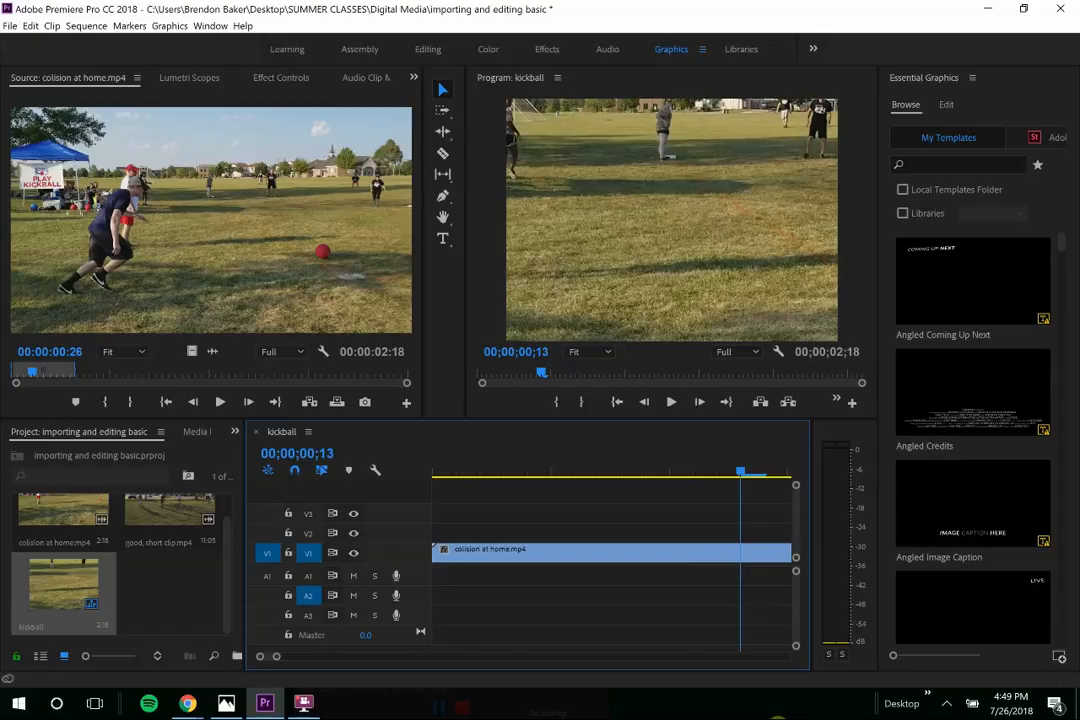
pyautogui.press('-')
pyautogui.press('-')
pyautogui.press('-')
pyautogui.press('-')
pyautogui.press('-')
pyautogui.press('-')
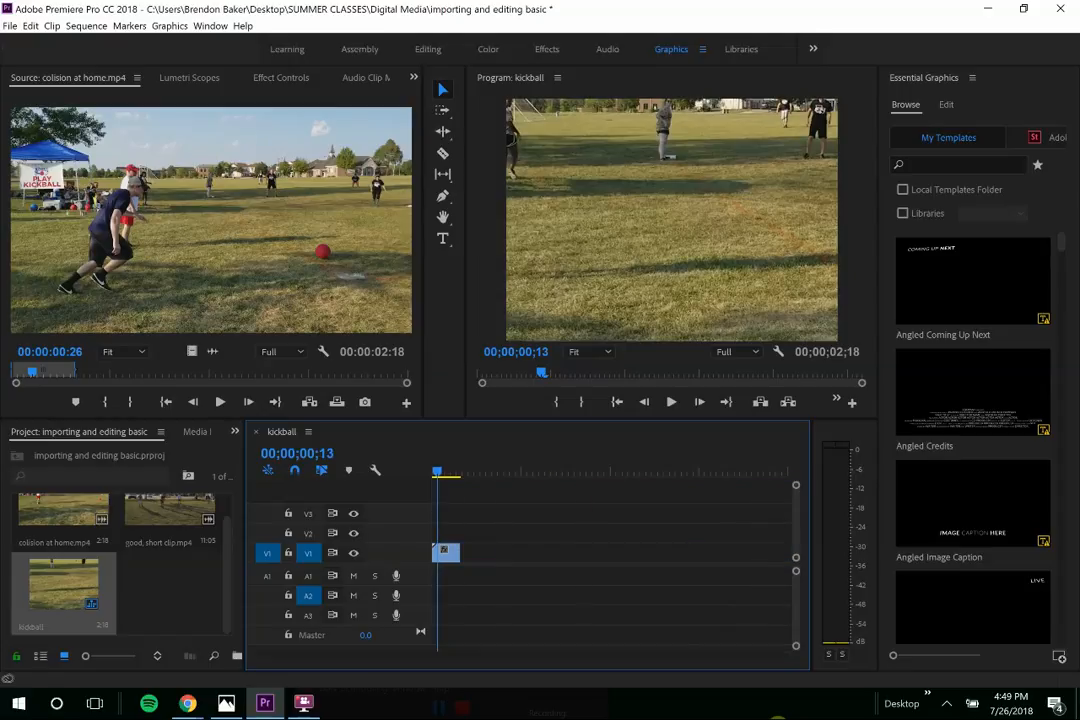
pyautogui.press('=')
pyautogui.press('=')
pyautogui.press('=')
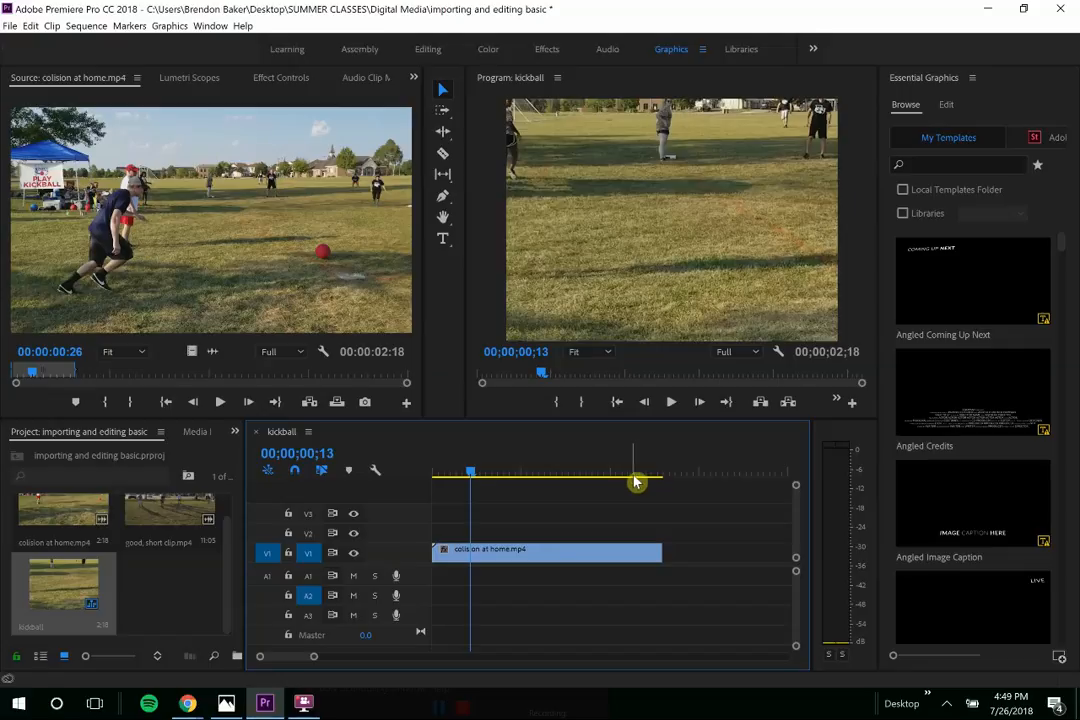
pyautogui.moveTo(636, 482); pyautogui.dragTo(663, 478)
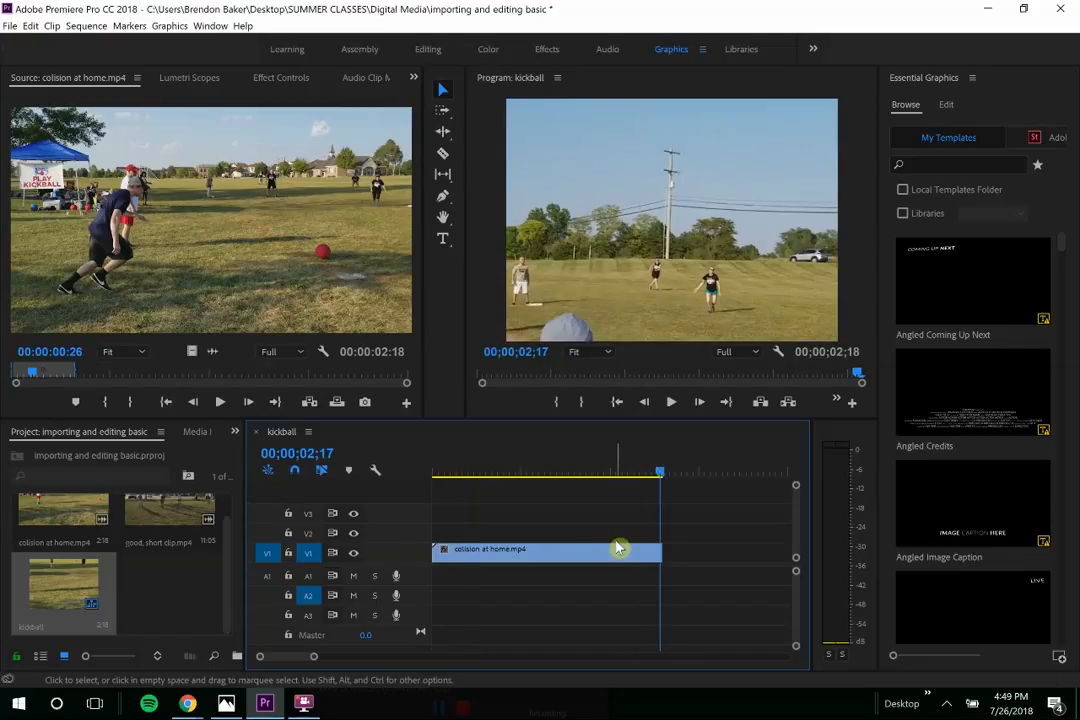
pyautogui.press('=')
pyautogui.press('=')
pyautogui.press('=')
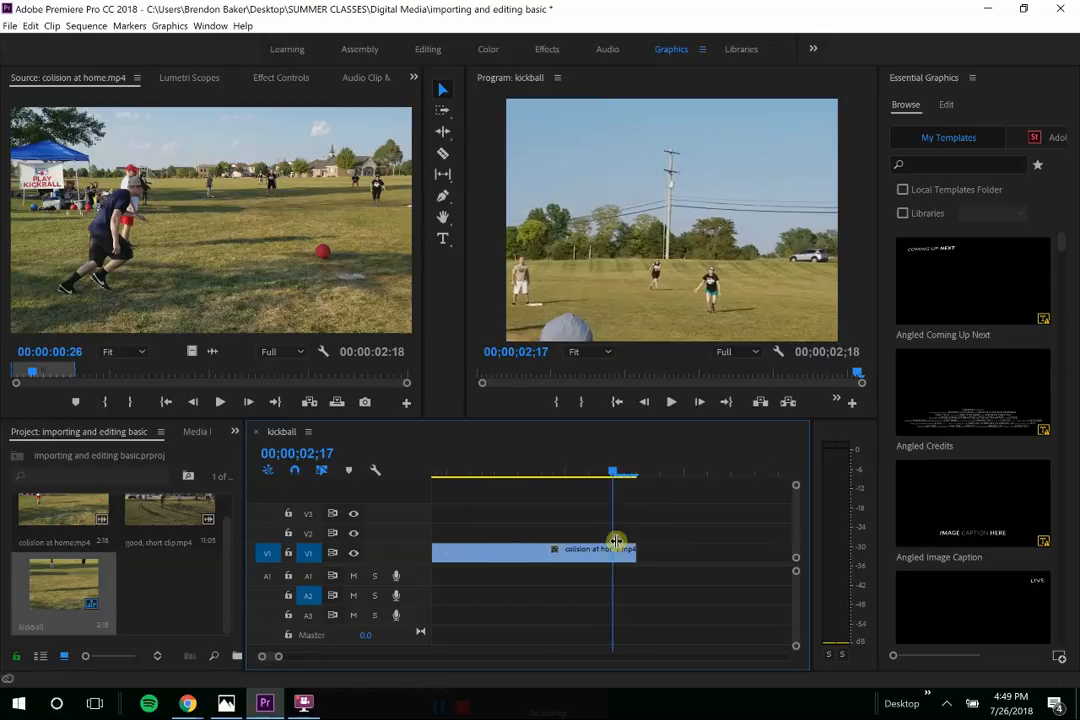
pyautogui.press('Right')
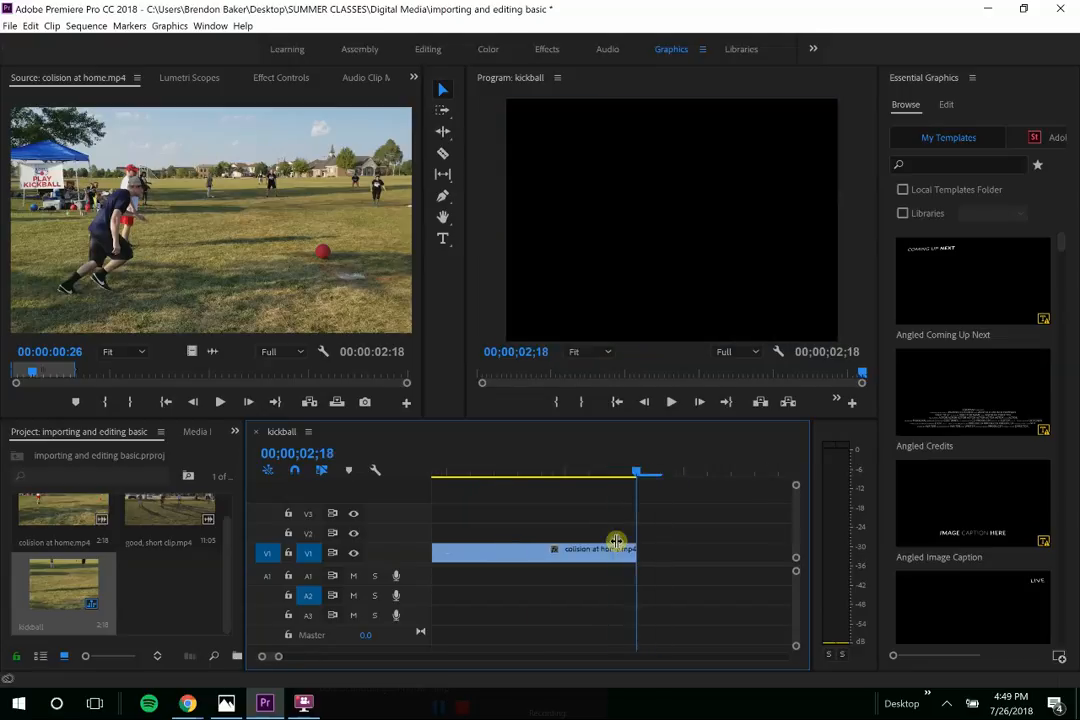
# - Load good, short clip.mp4 in the Source monitor and preview it from the start
pyautogui.doubleClick(172, 511)
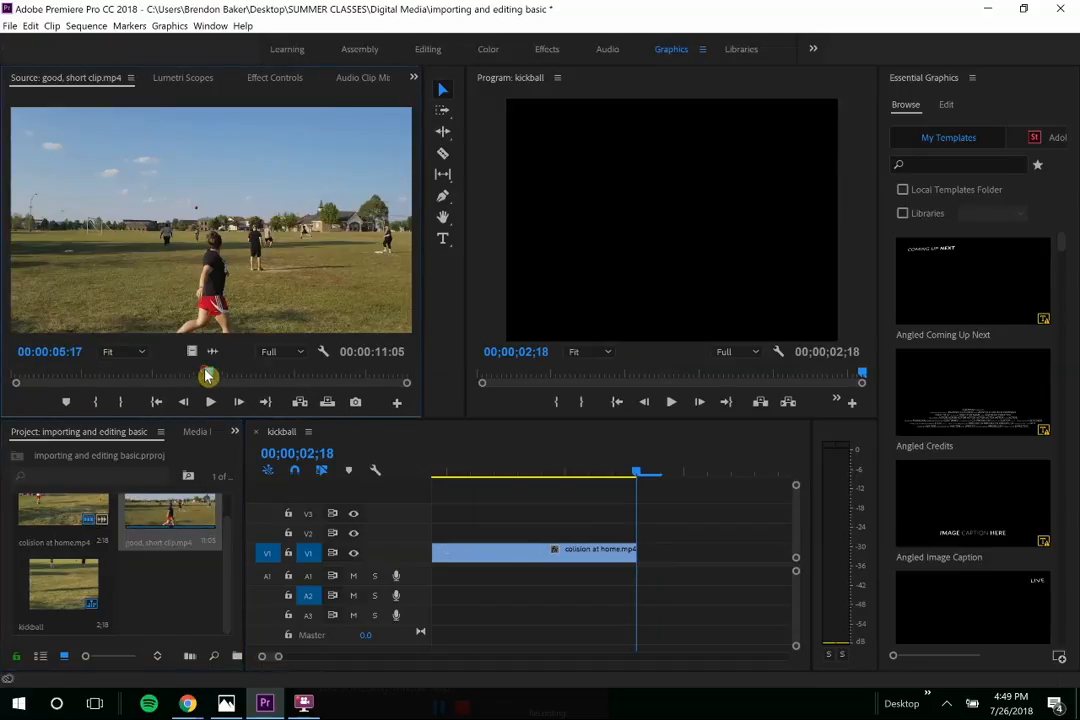
pyautogui.moveTo(207, 376); pyautogui.dragTo(7, 373)
pyautogui.press('space')
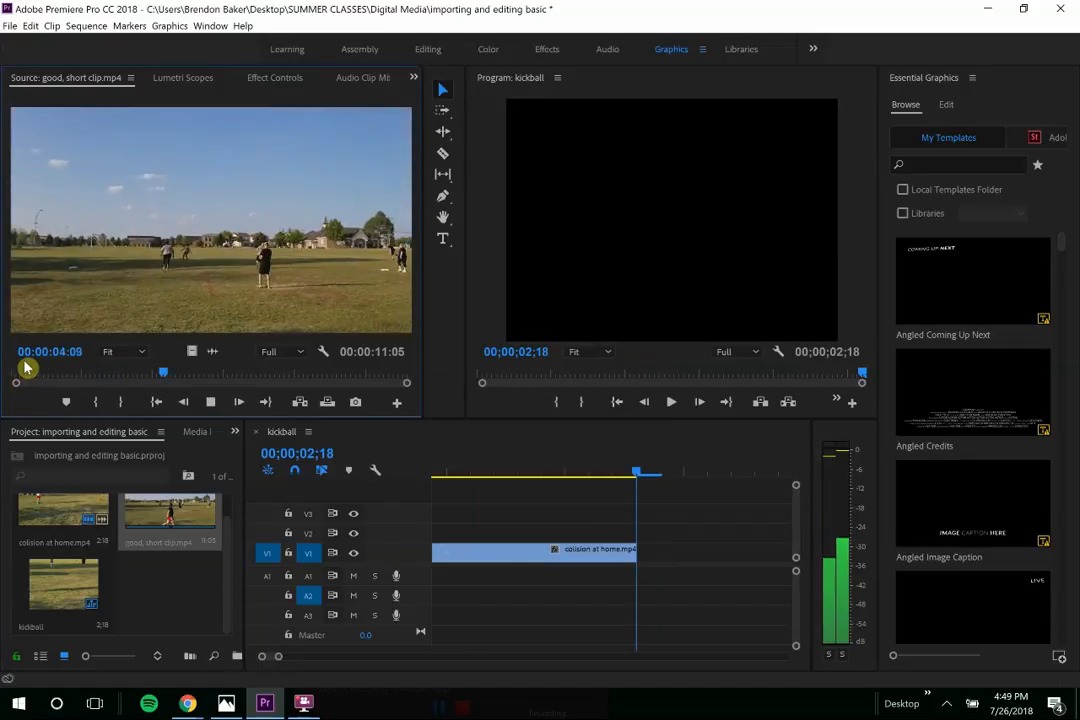
pyautogui.moveTo(168, 374); pyautogui.dragTo(5, 380)
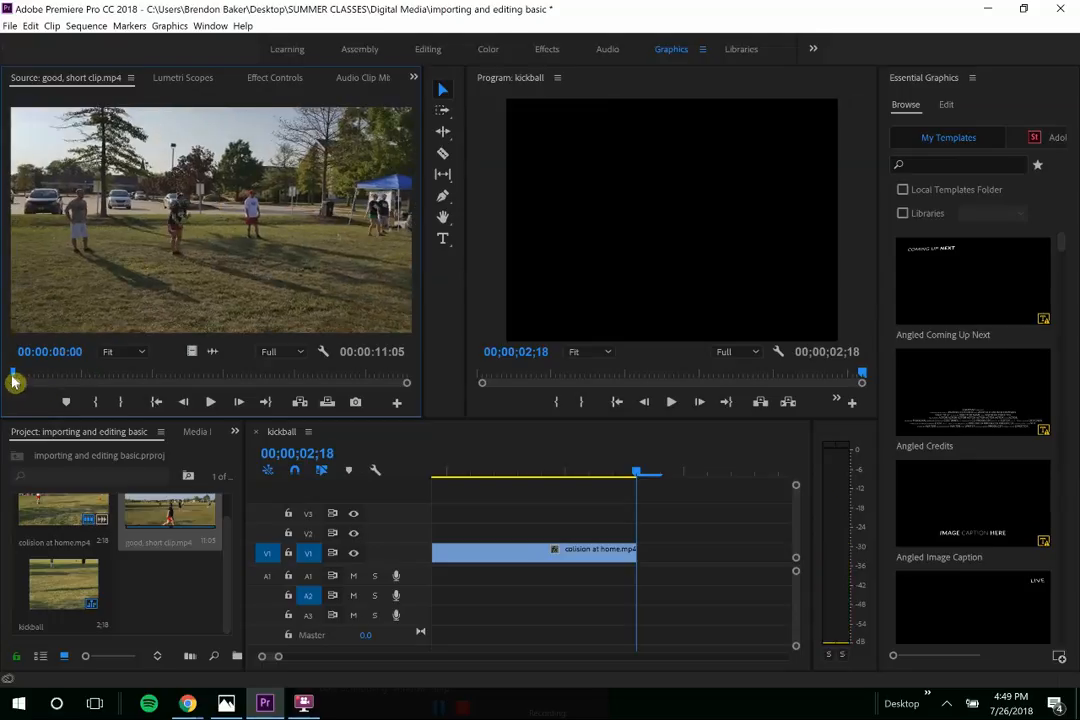
# - Mark in at 00:00:00:00 and out at 00:00:03:23, then overwrite it after the collision clip
pyautogui.press('i')
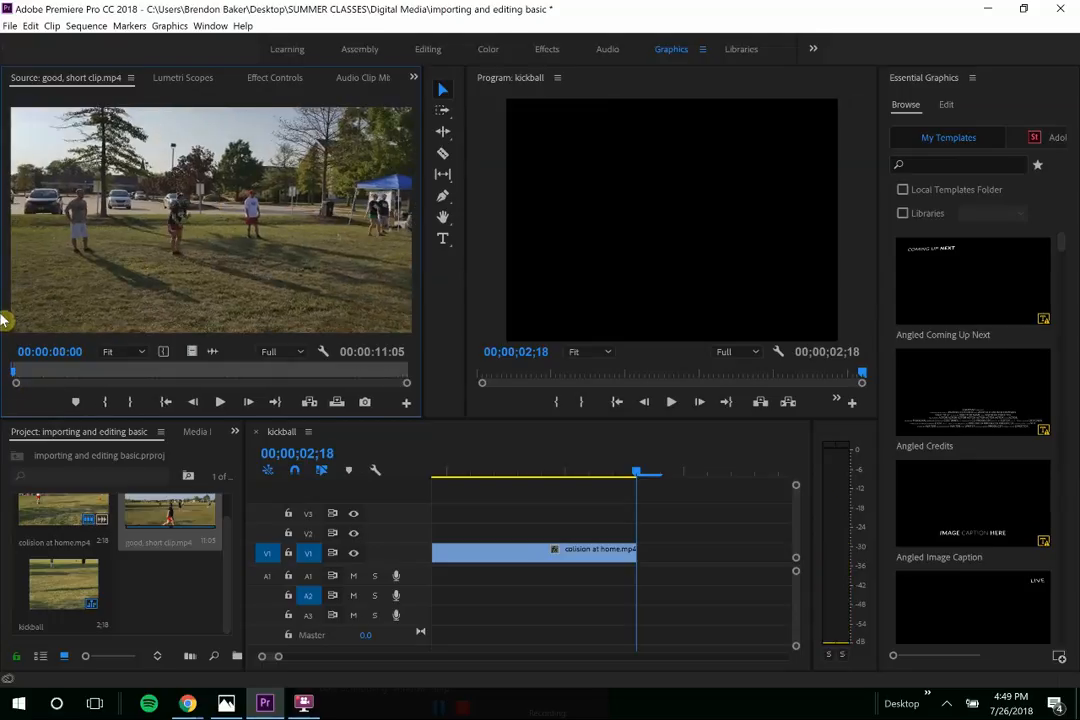
pyautogui.press('space')
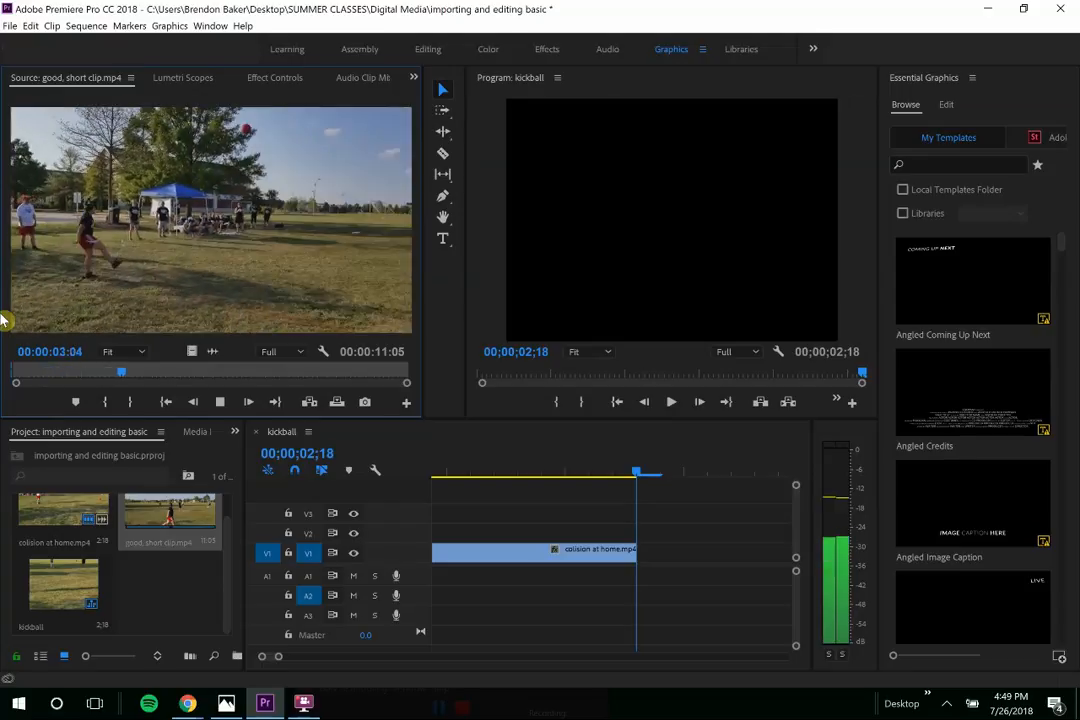
pyautogui.press('space')
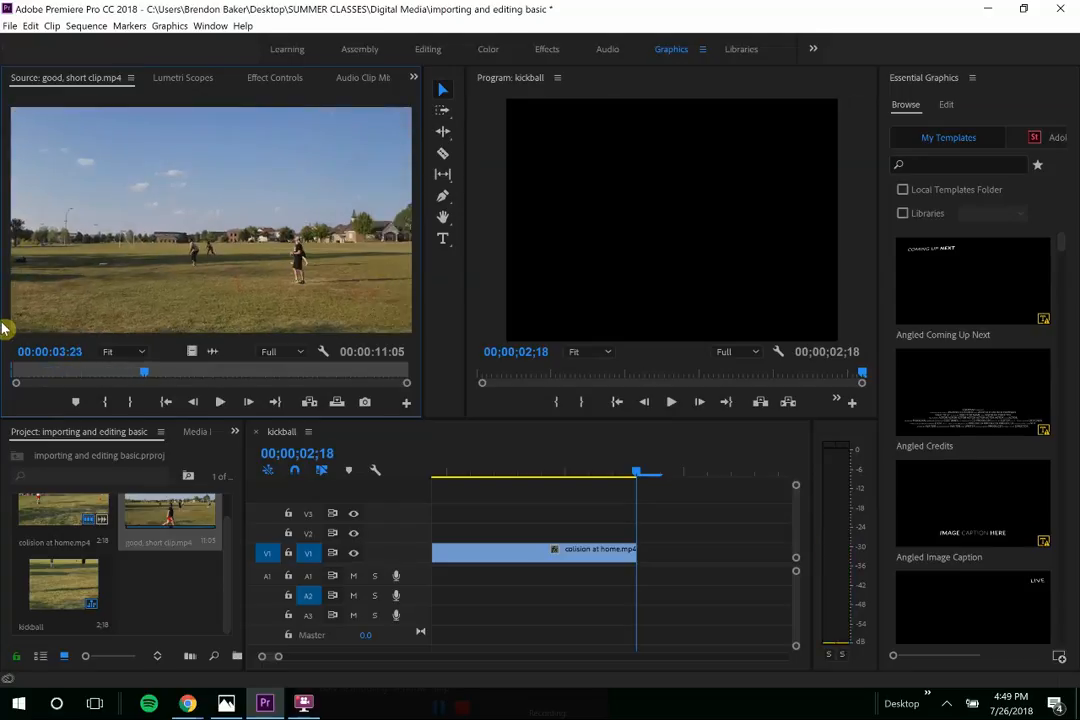
pyautogui.press('o')
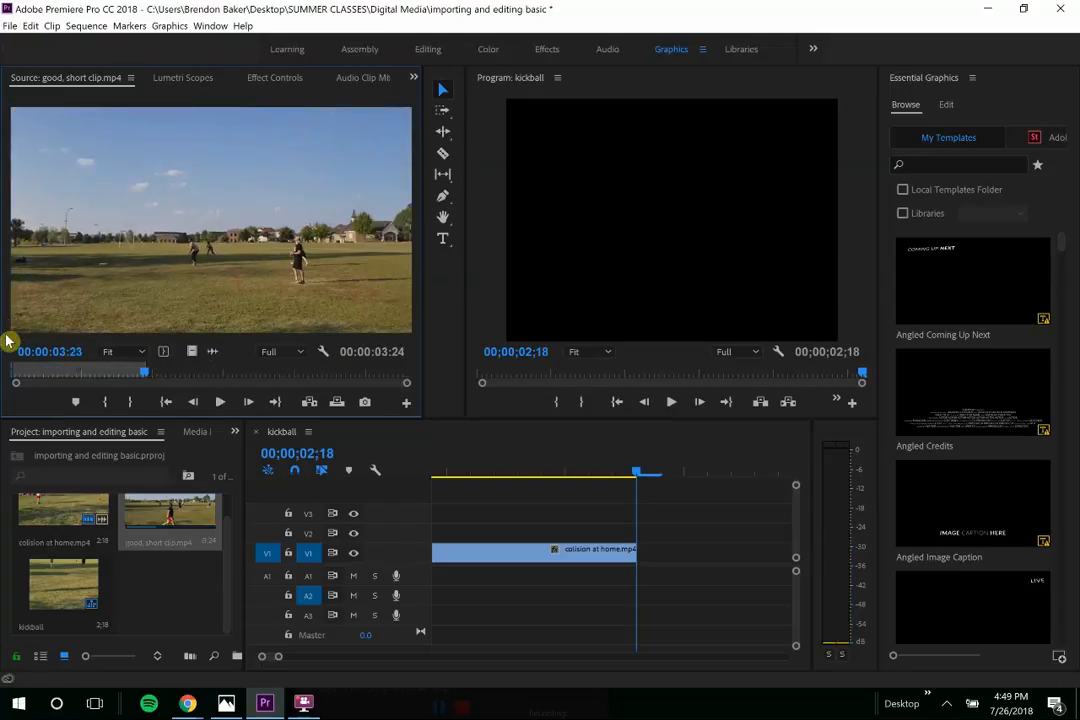
pyautogui.press('.')
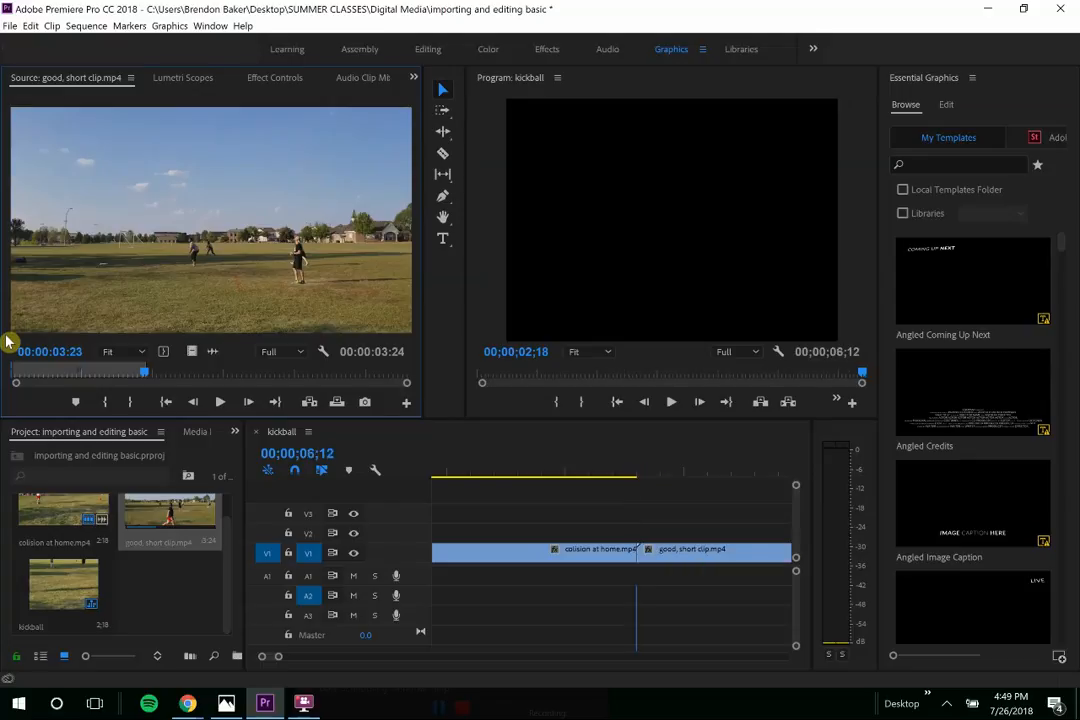
# - Scrub the short clip, settle the playhead at 00;00;05;17 mid-kick, and select the Razor tool
pyautogui.click(590, 474)
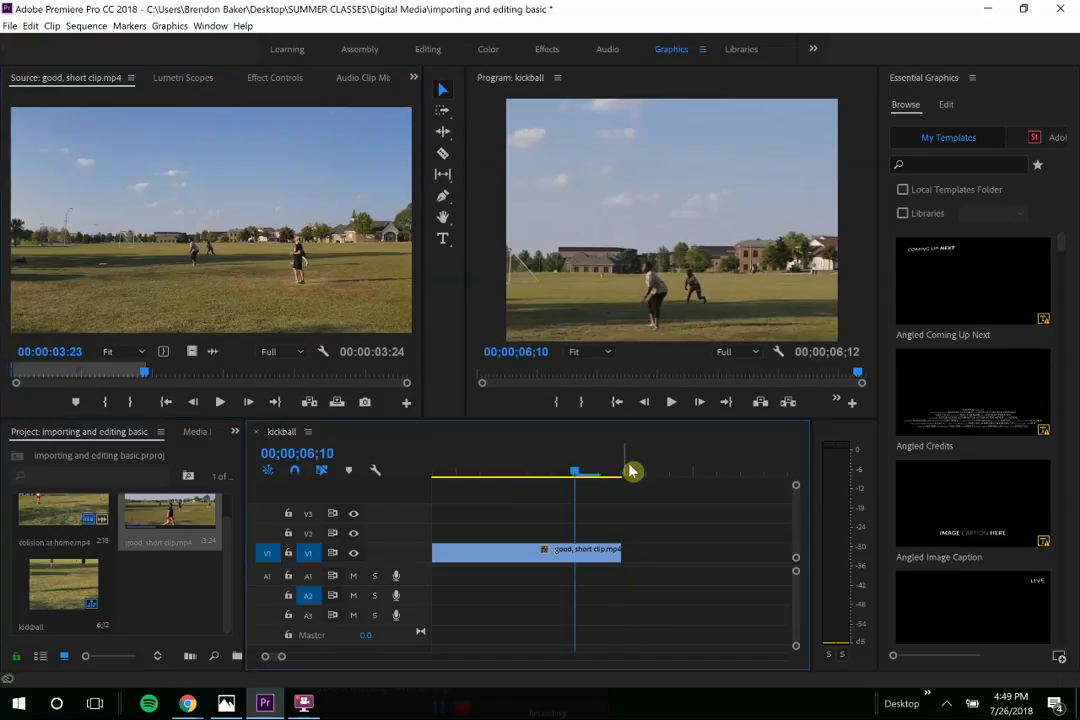
pyautogui.moveTo(579, 475); pyautogui.dragTo(534, 476)
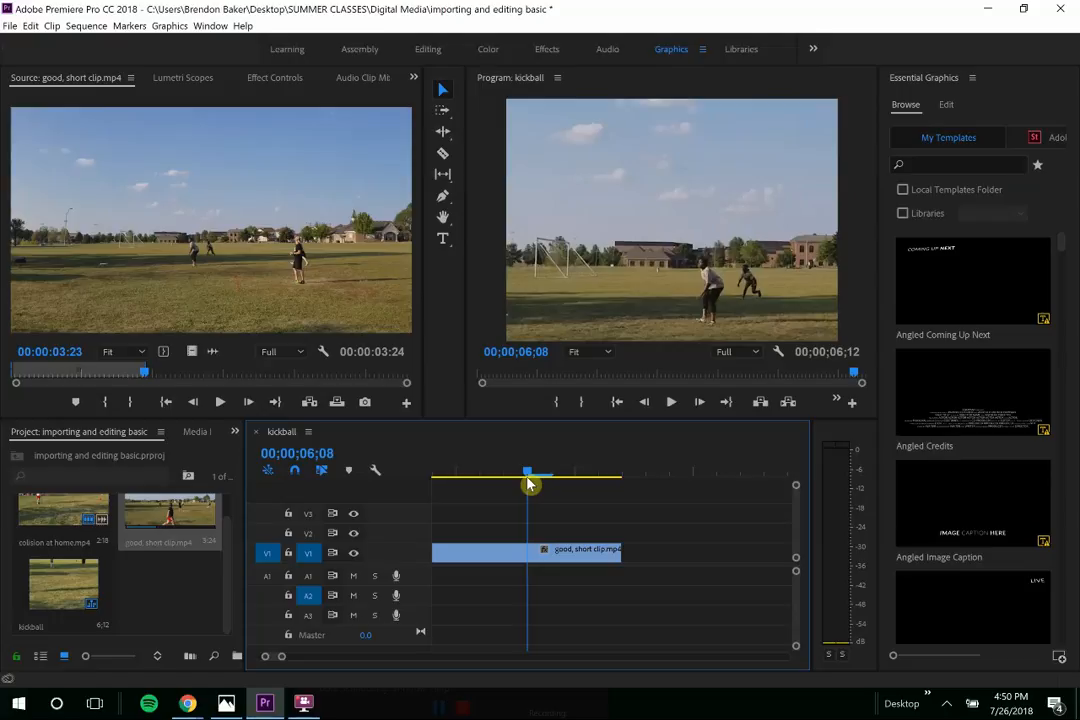
pyautogui.moveTo(526, 474); pyautogui.dragTo(429, 489)
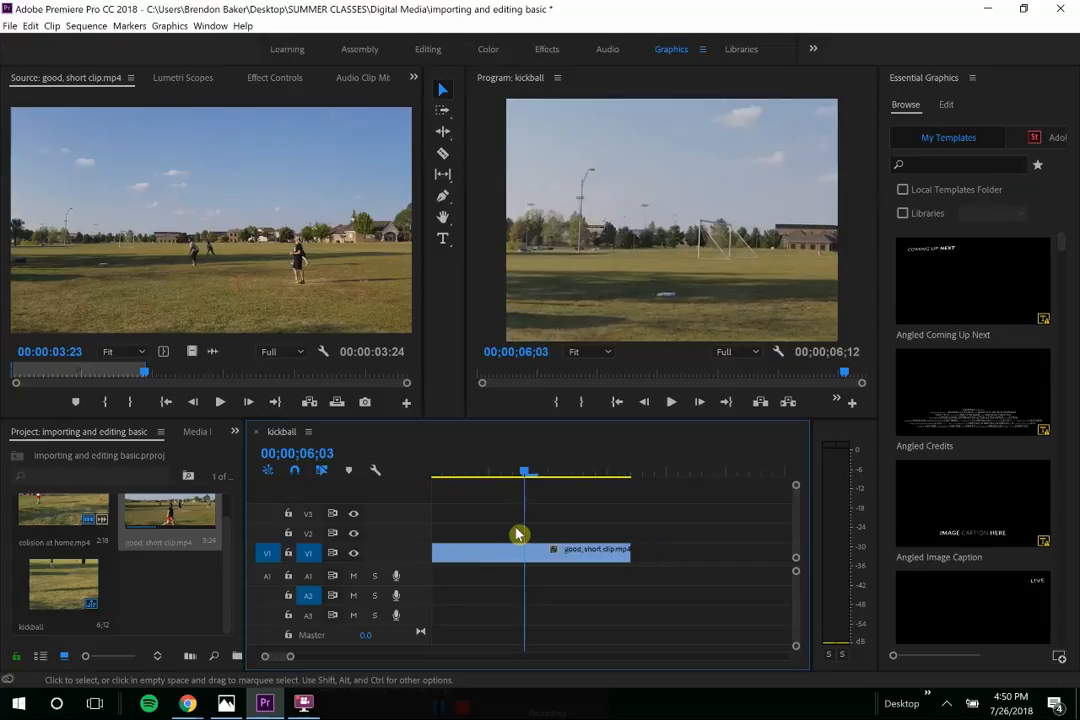
pyautogui.press('-')
pyautogui.press('-')
pyautogui.press('-')
pyautogui.press('-')
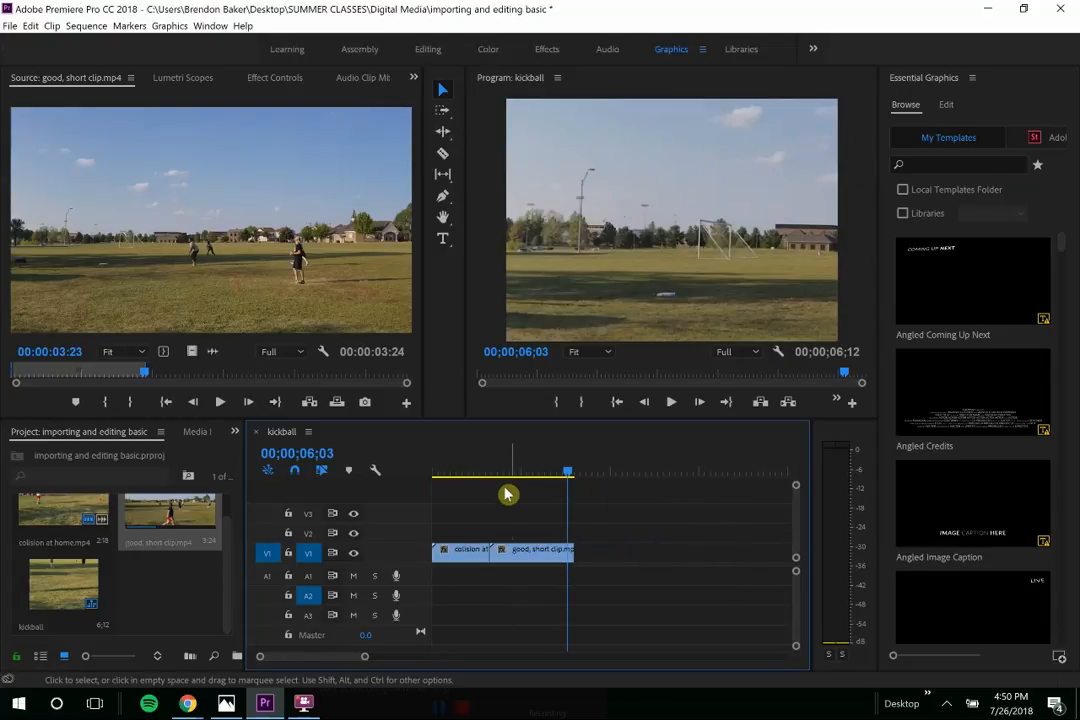
pyautogui.click(545, 476)
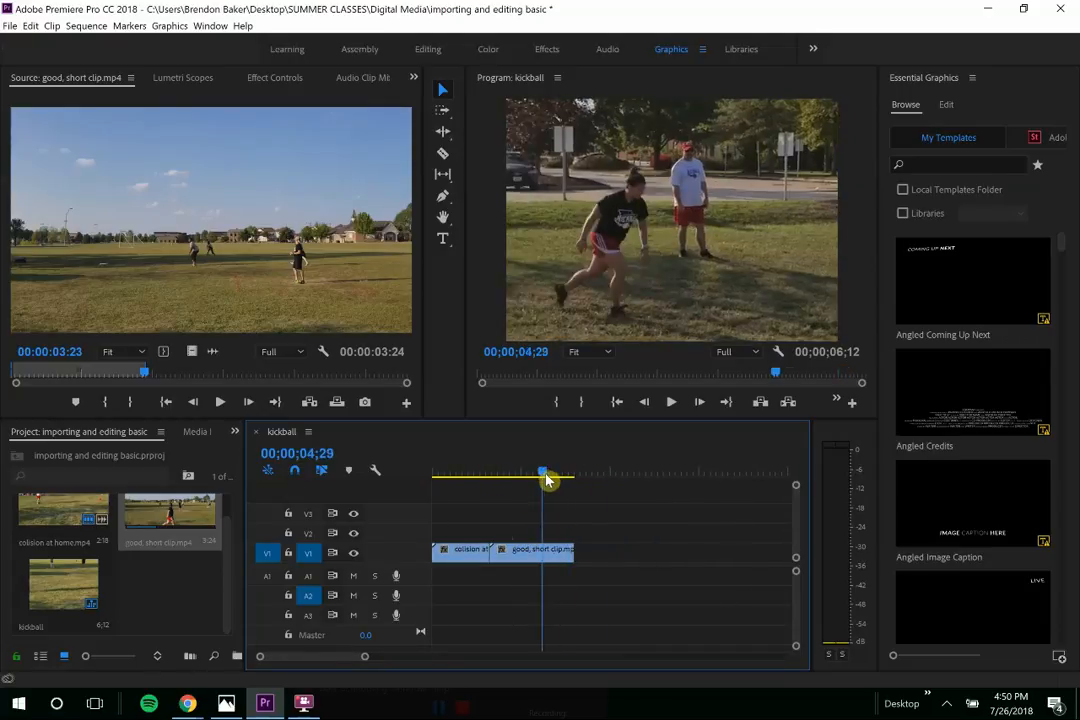
pyautogui.moveTo(545, 479)
pyautogui.mouseDown()
pyautogui.moveTo(574, 482)
pyautogui.moveTo(560, 485)
pyautogui.mouseUp()
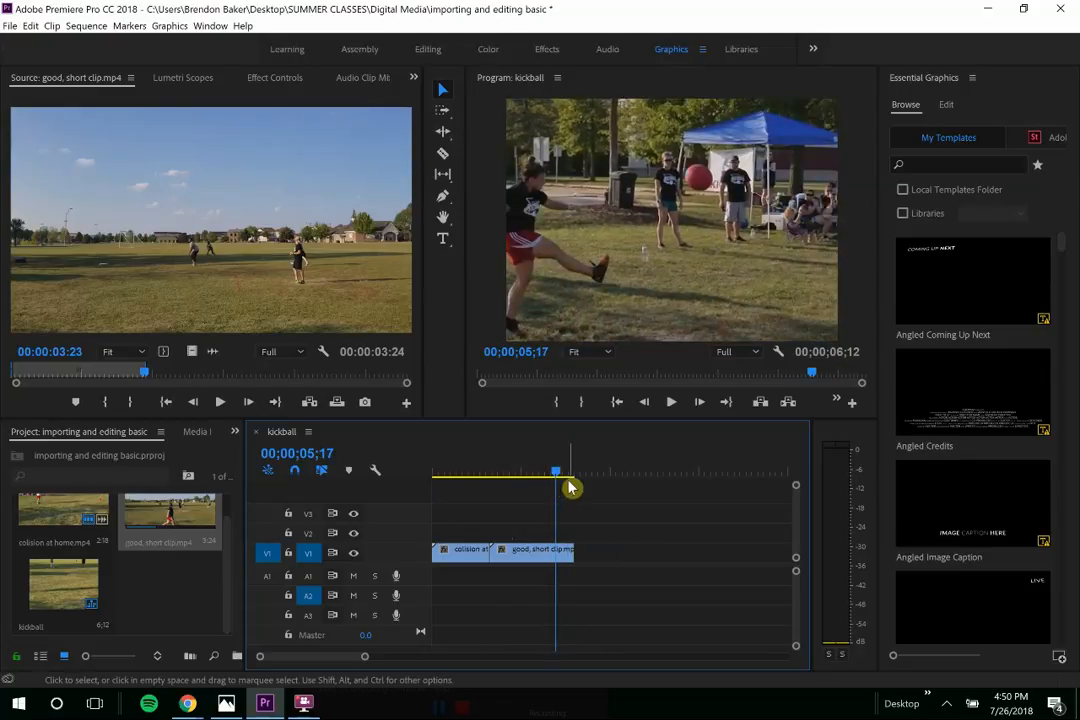
pyautogui.press('=')
pyautogui.press('=')
pyautogui.press('=')
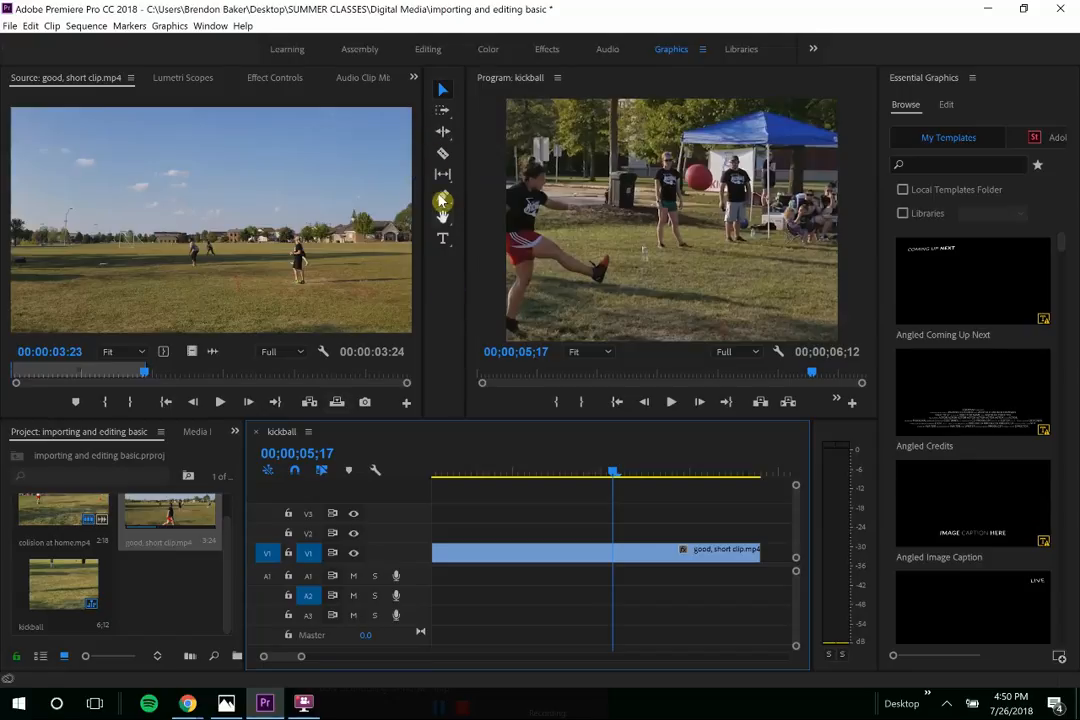
pyautogui.click(443, 157)
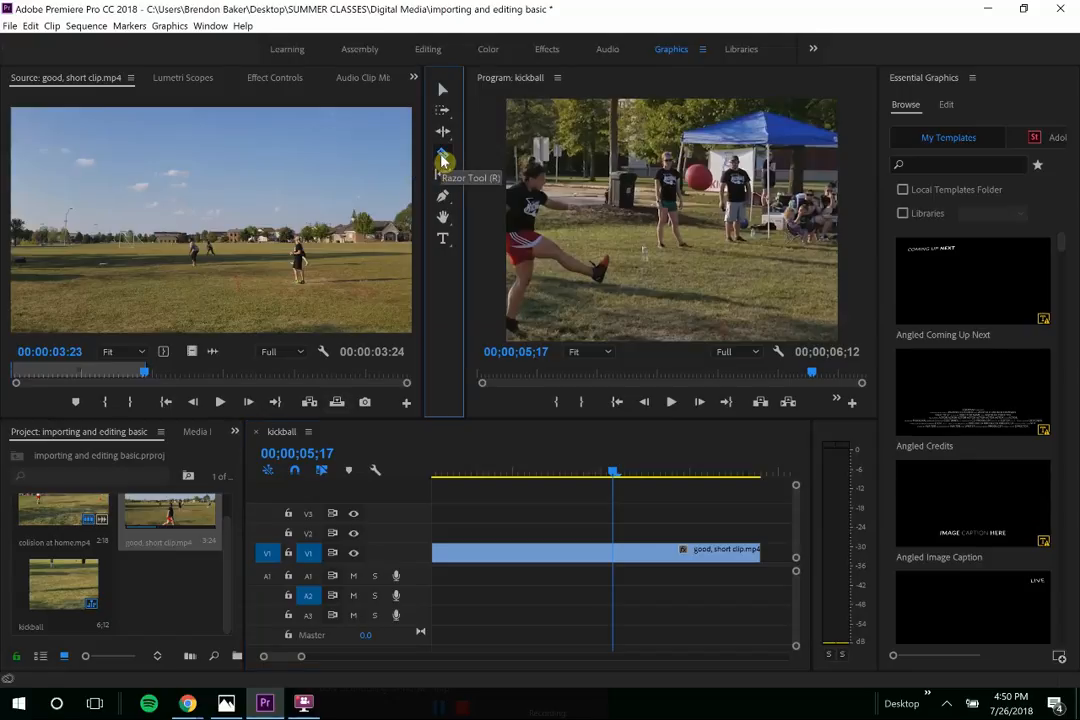
# - Split good, short clip at 00;00;05;17 and delete the trailing piece
pyautogui.click(619, 554)
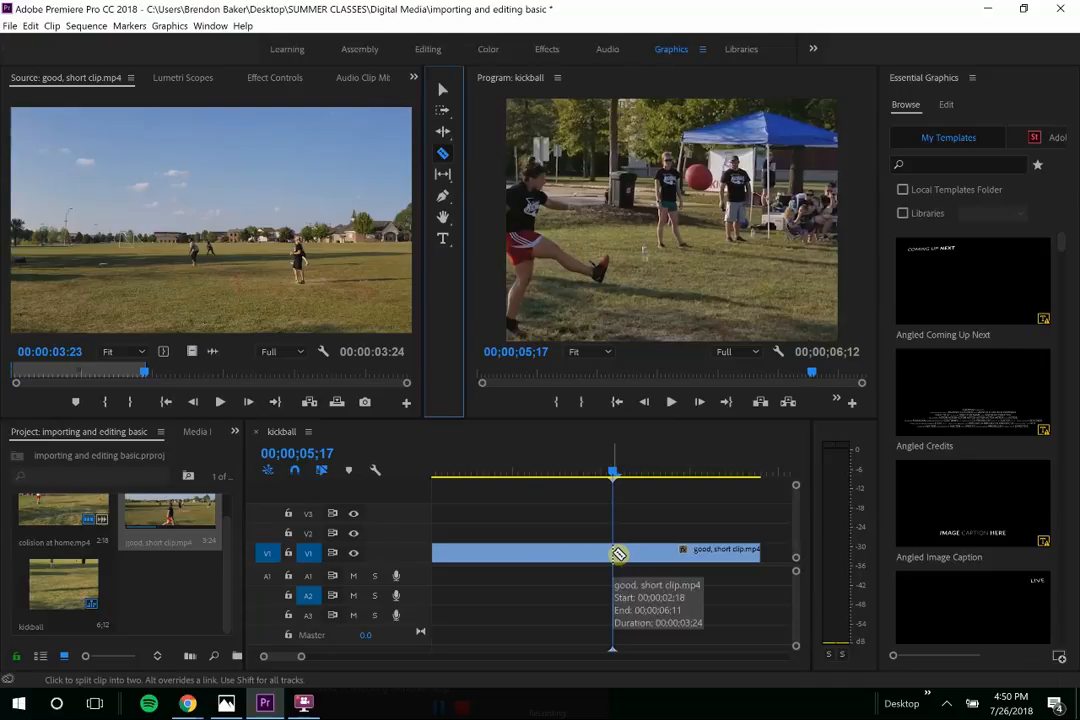
pyautogui.click(619, 554)
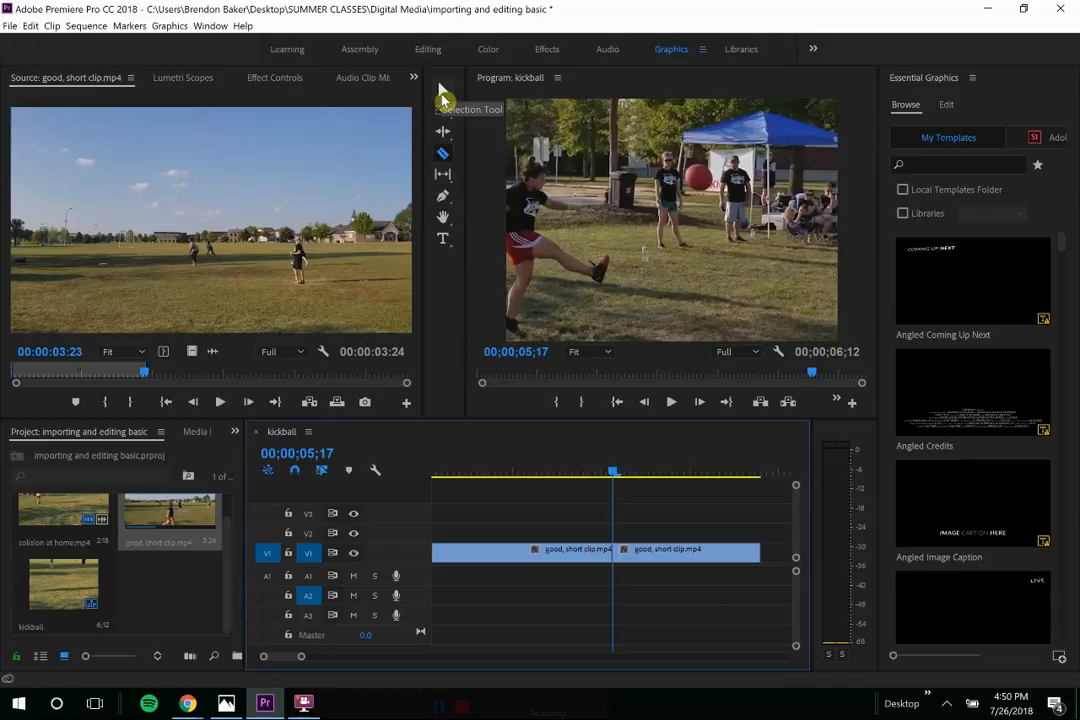
pyautogui.click(443, 92)
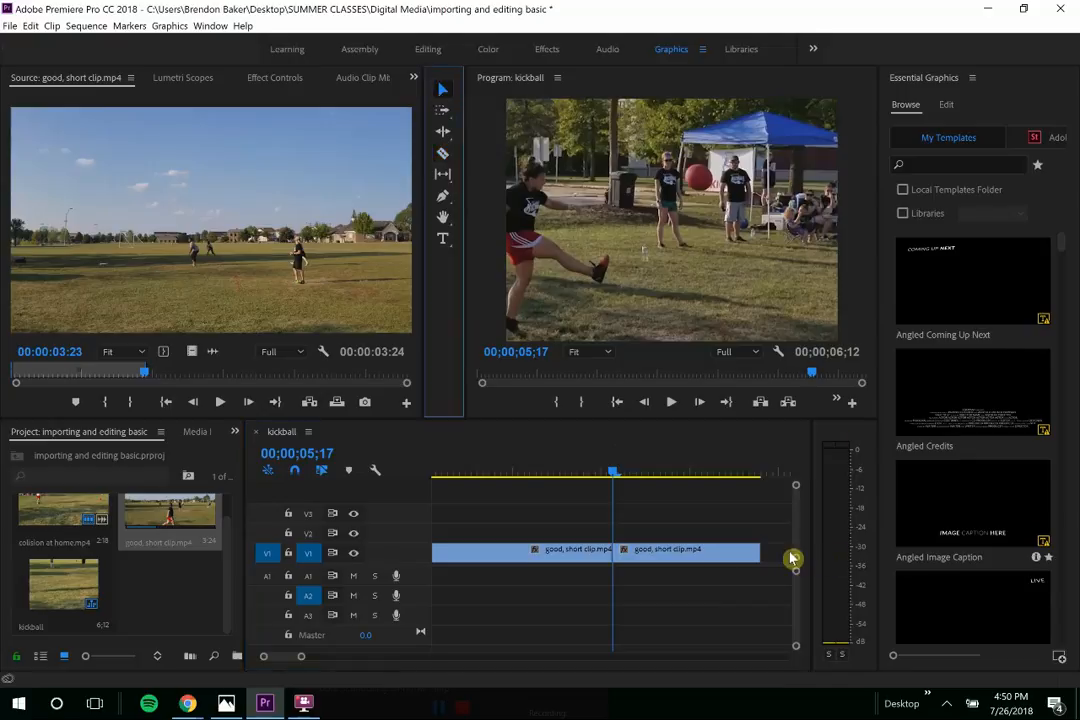
pyautogui.click(695, 556)
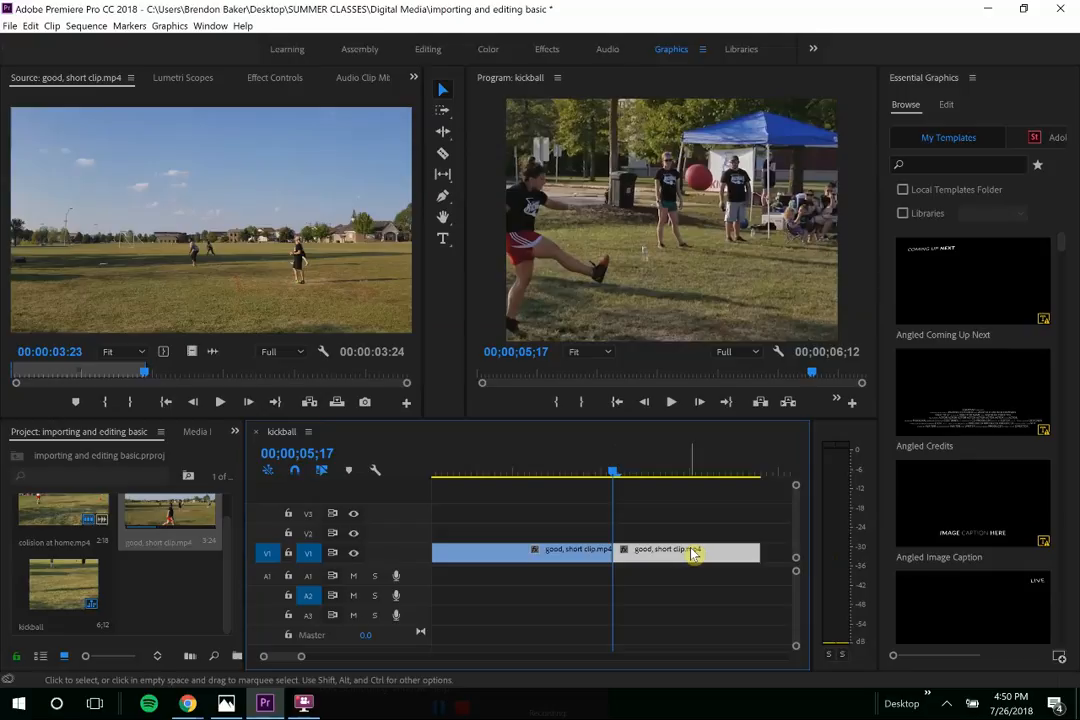
pyautogui.press('Delete')
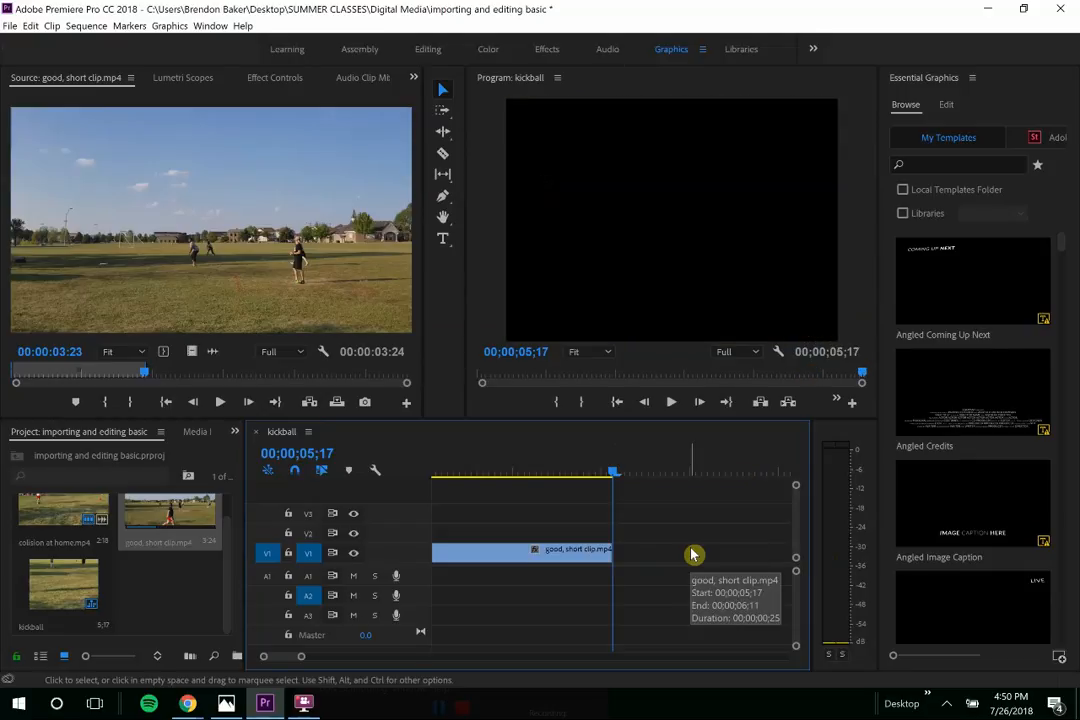
pyautogui.press('-')
pyautogui.press('-')
pyautogui.press('-')
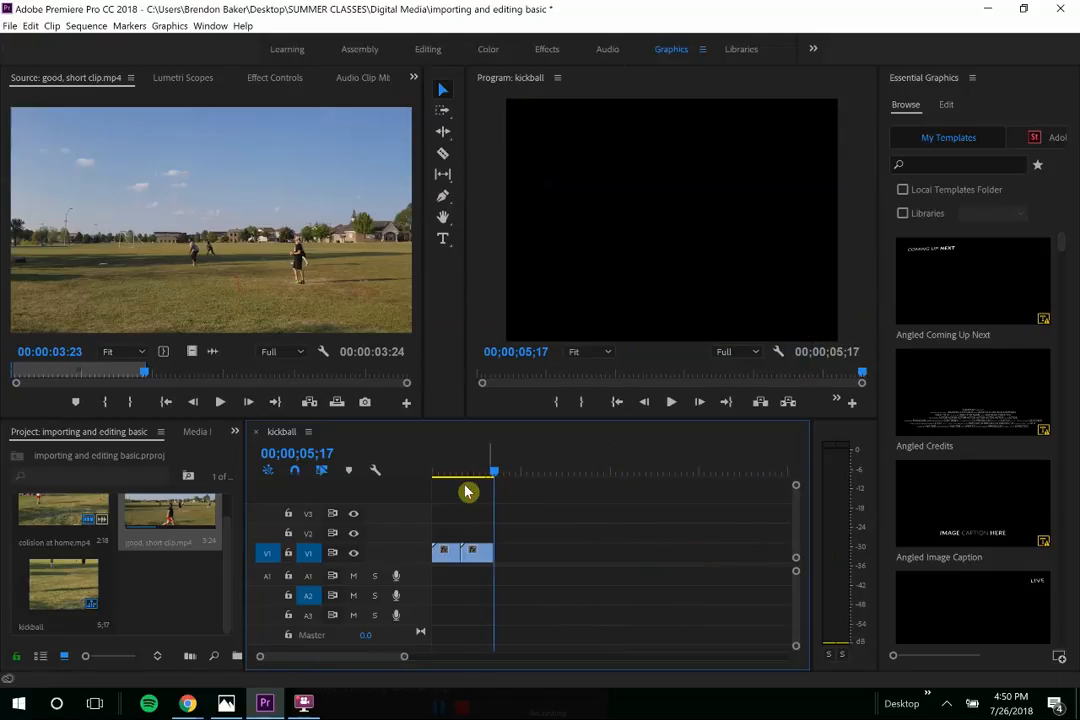
pyautogui.moveTo(473, 475); pyautogui.dragTo(467, 479)
pyautogui.press('space')
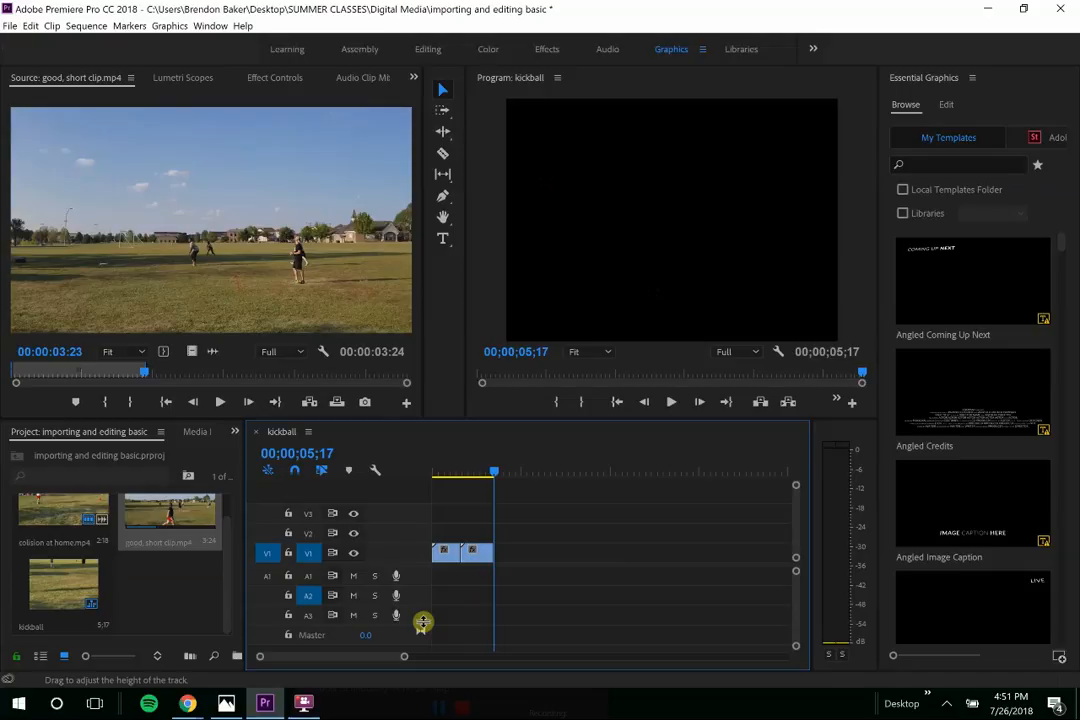
pyautogui.moveTo(311, 706)
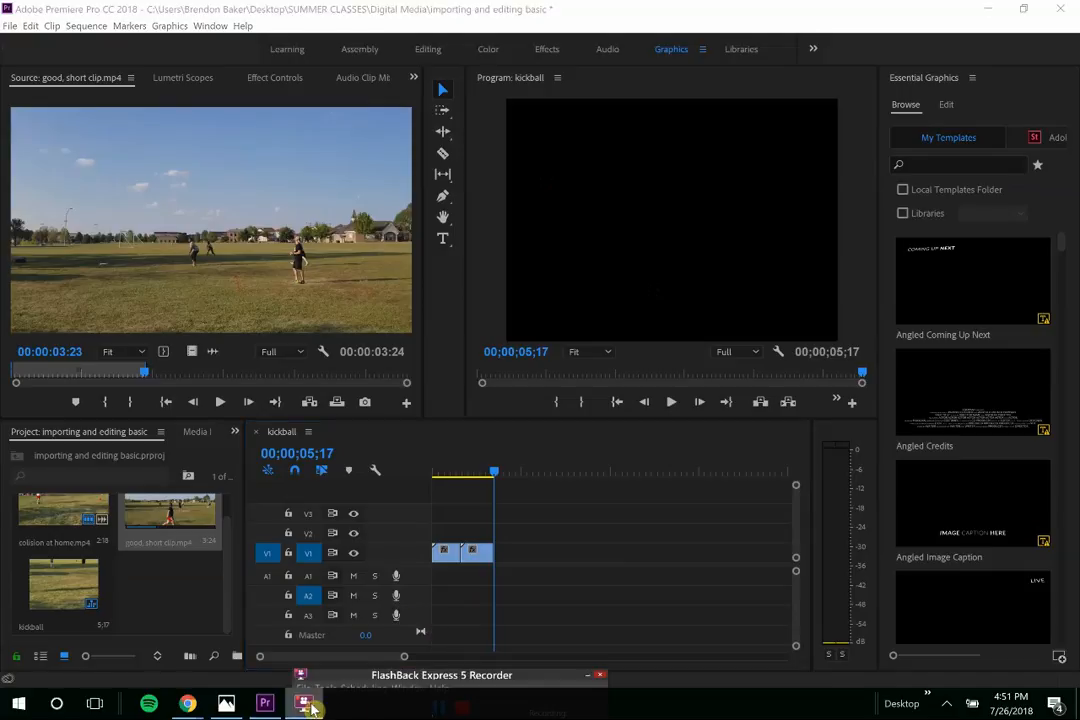
pyautogui.click(499, 682)
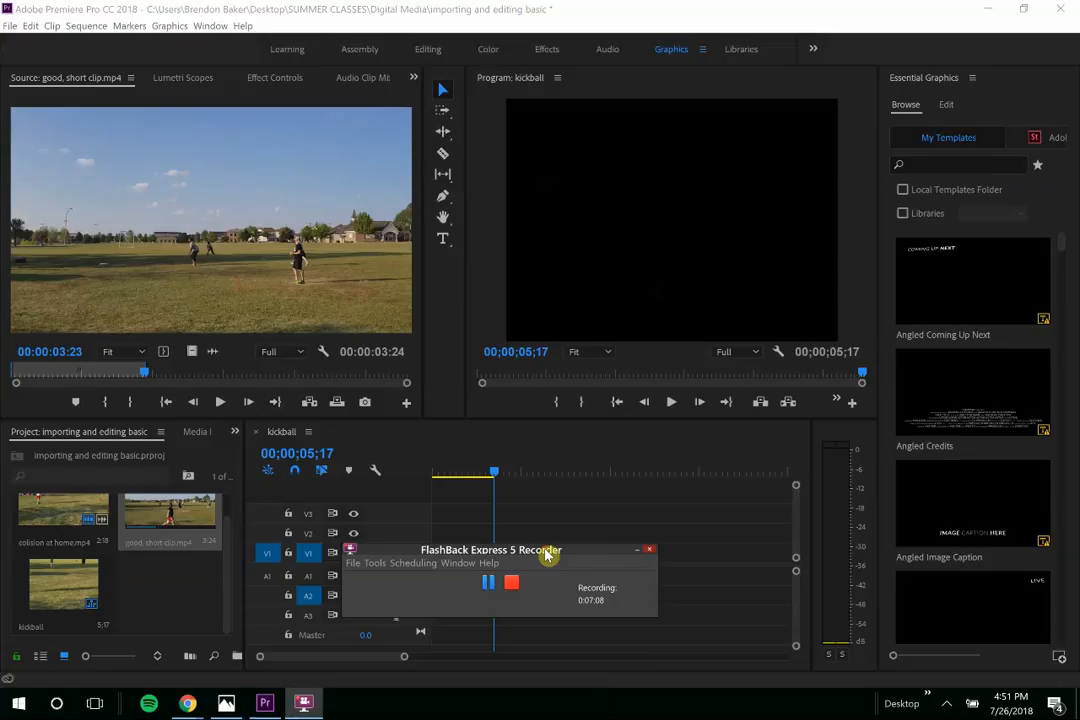